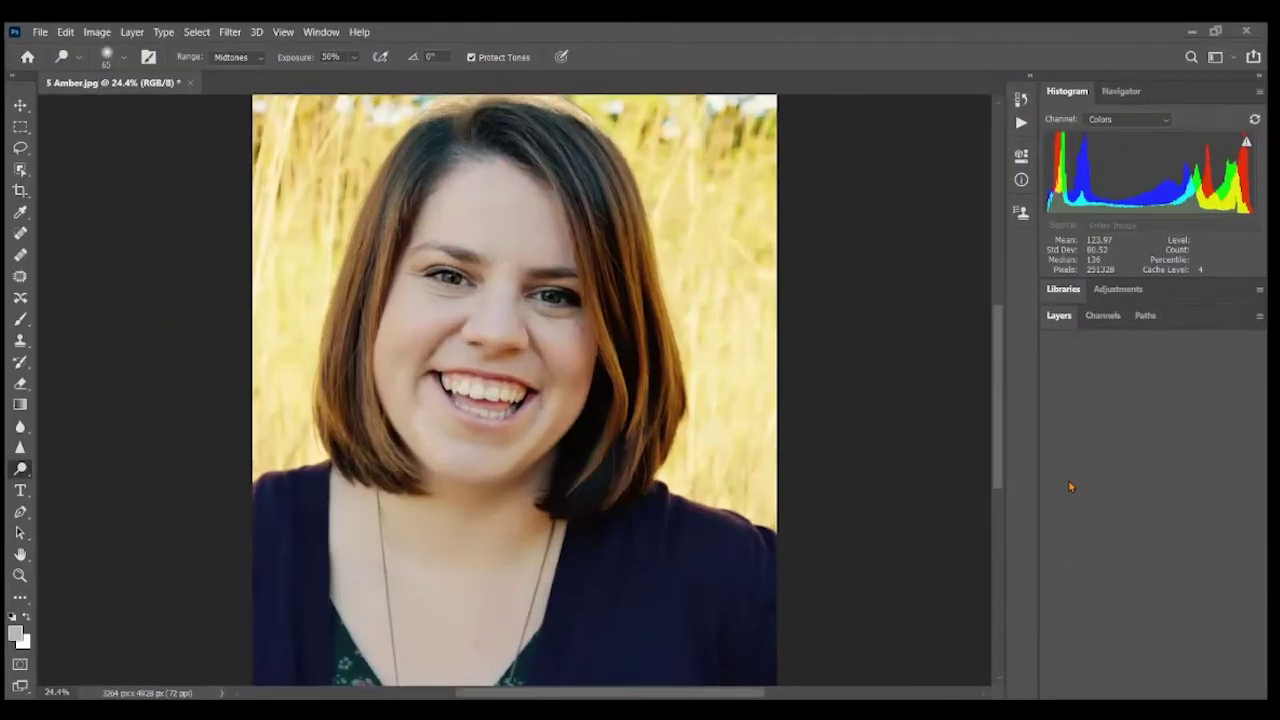
Compare the histogram's All Channels View with its Expanded View.
left_click(1217, 60)
left_click(1172, 126)
left_click(1260, 91)
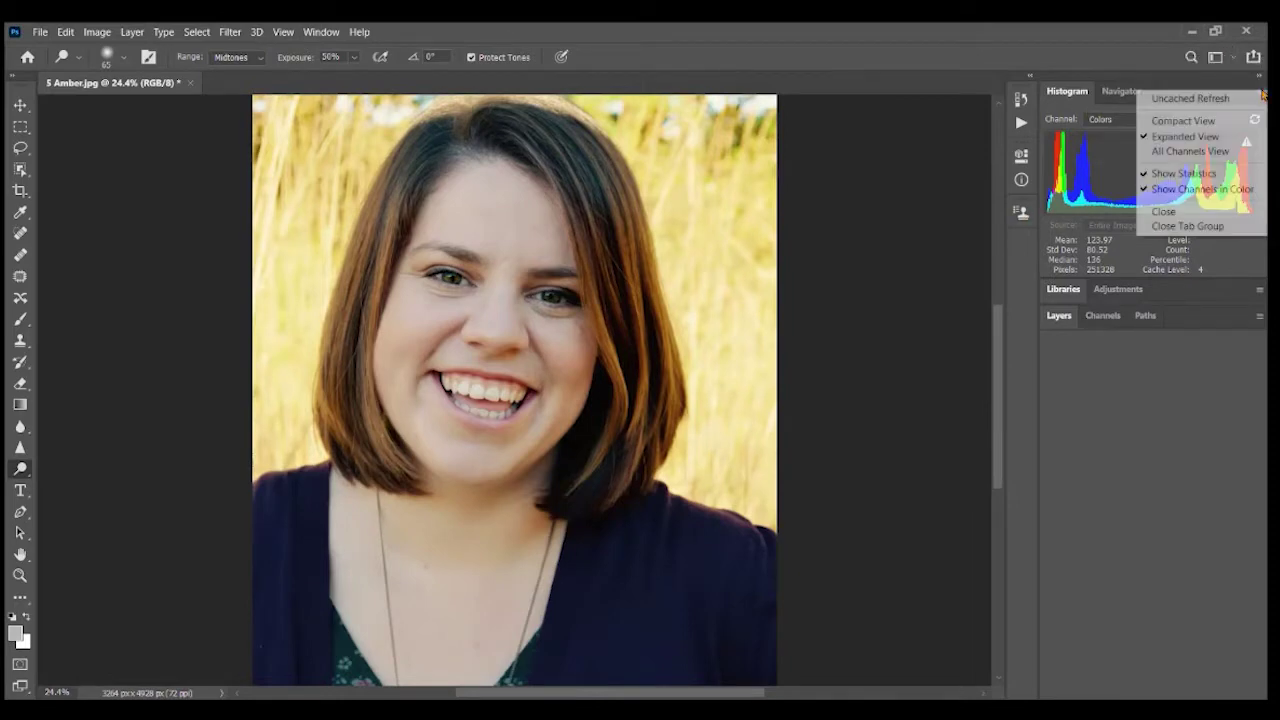
left_click(1197, 151)
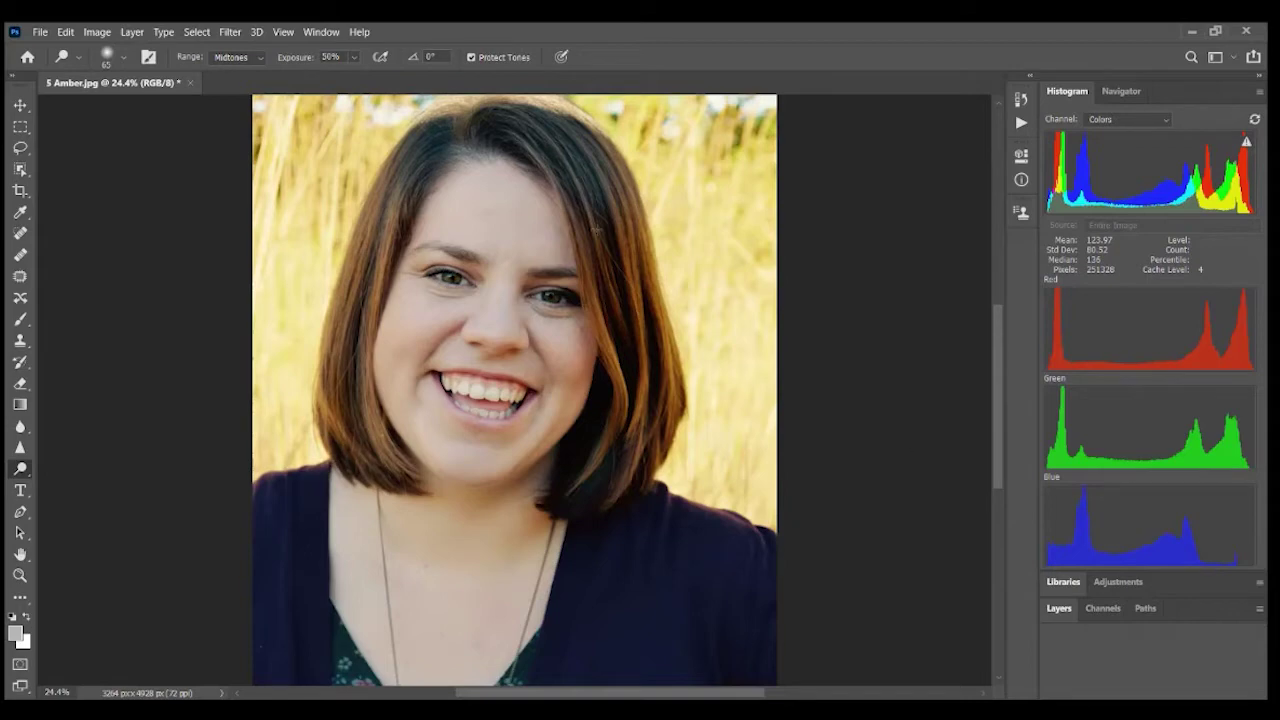
left_click(1261, 95)
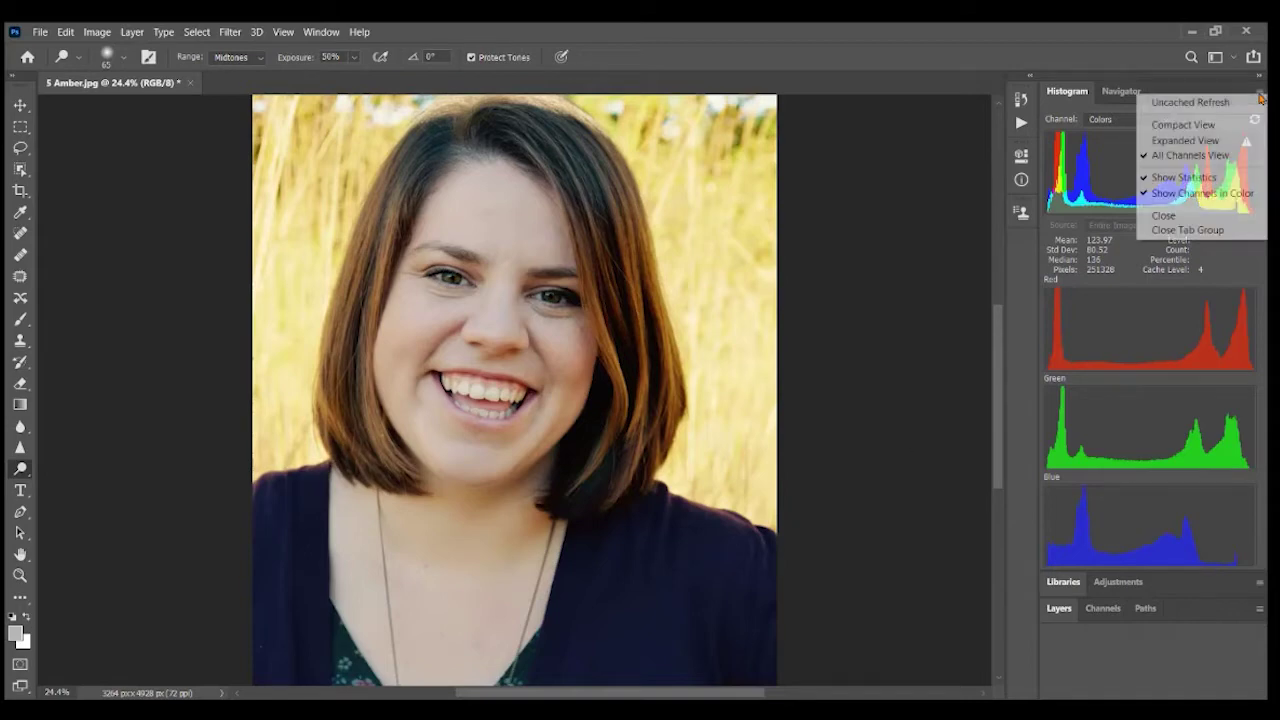
left_click(1218, 144)
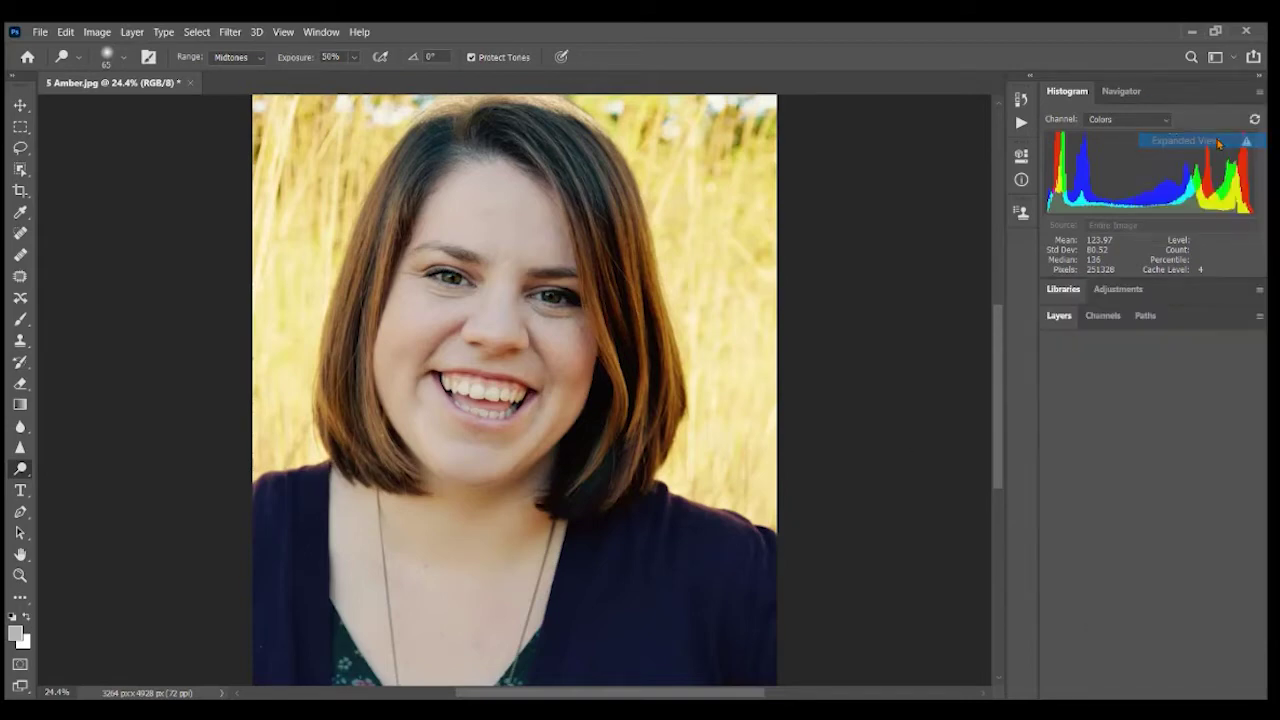
Add a Color Balance adjustment layer and shift the midtones toward blue to +21.
left_click(1060, 317)
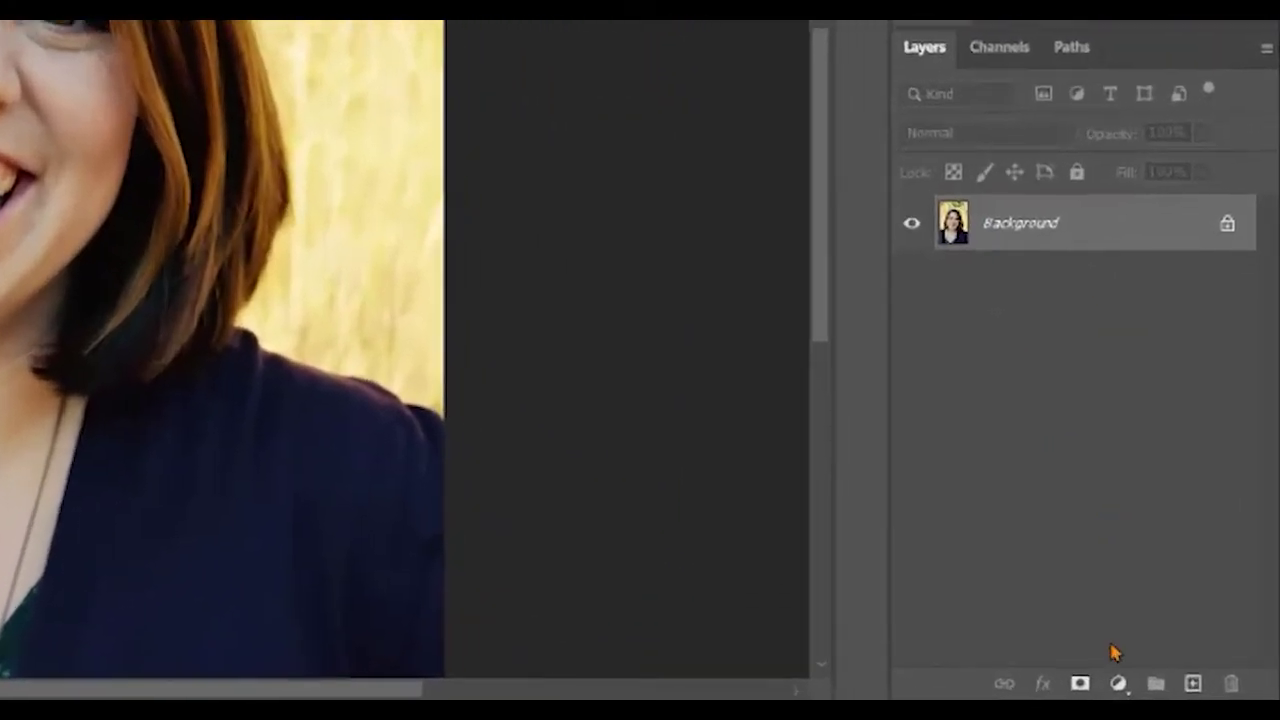
left_click(1118, 683)
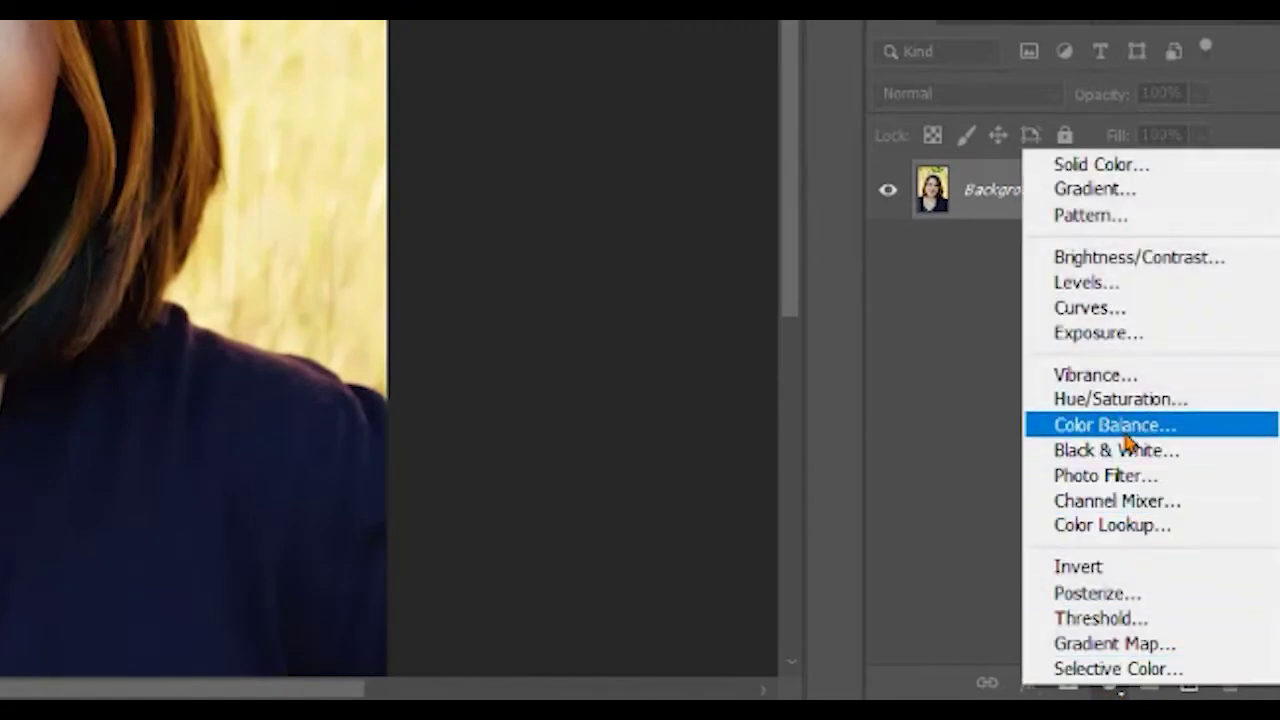
left_click(1126, 430)
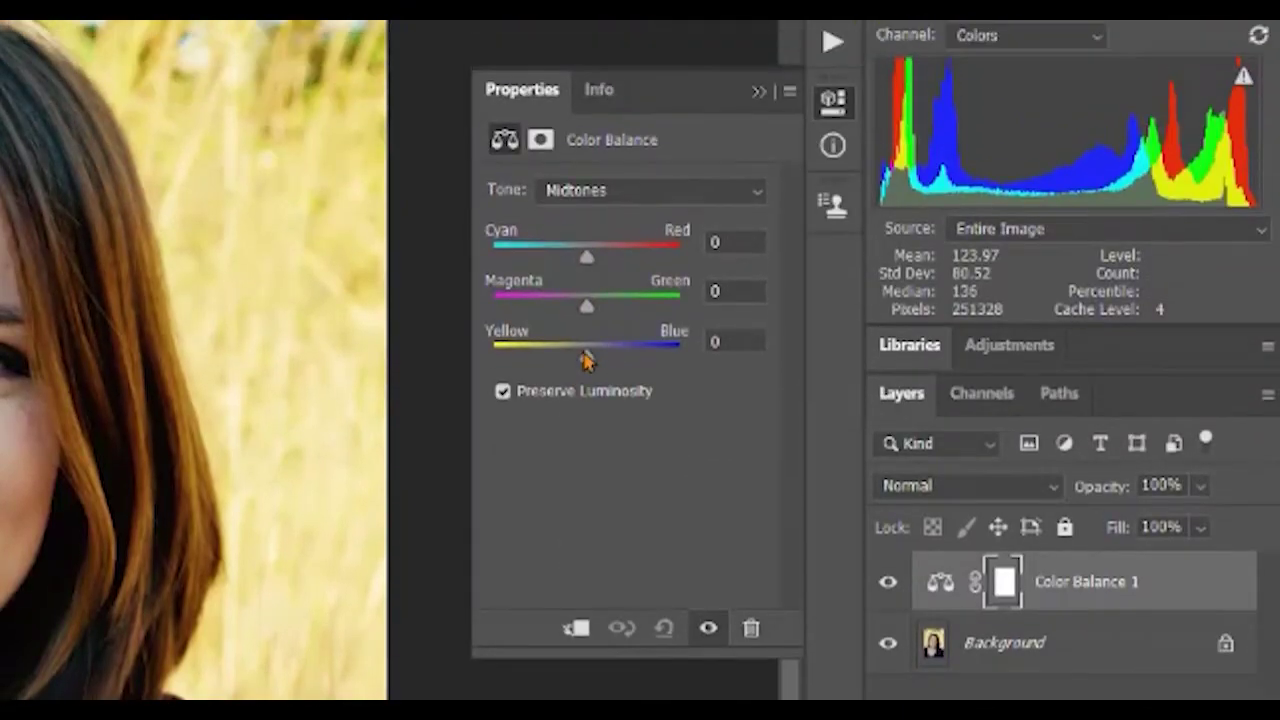
left_click_drag(591, 357, 606, 357)
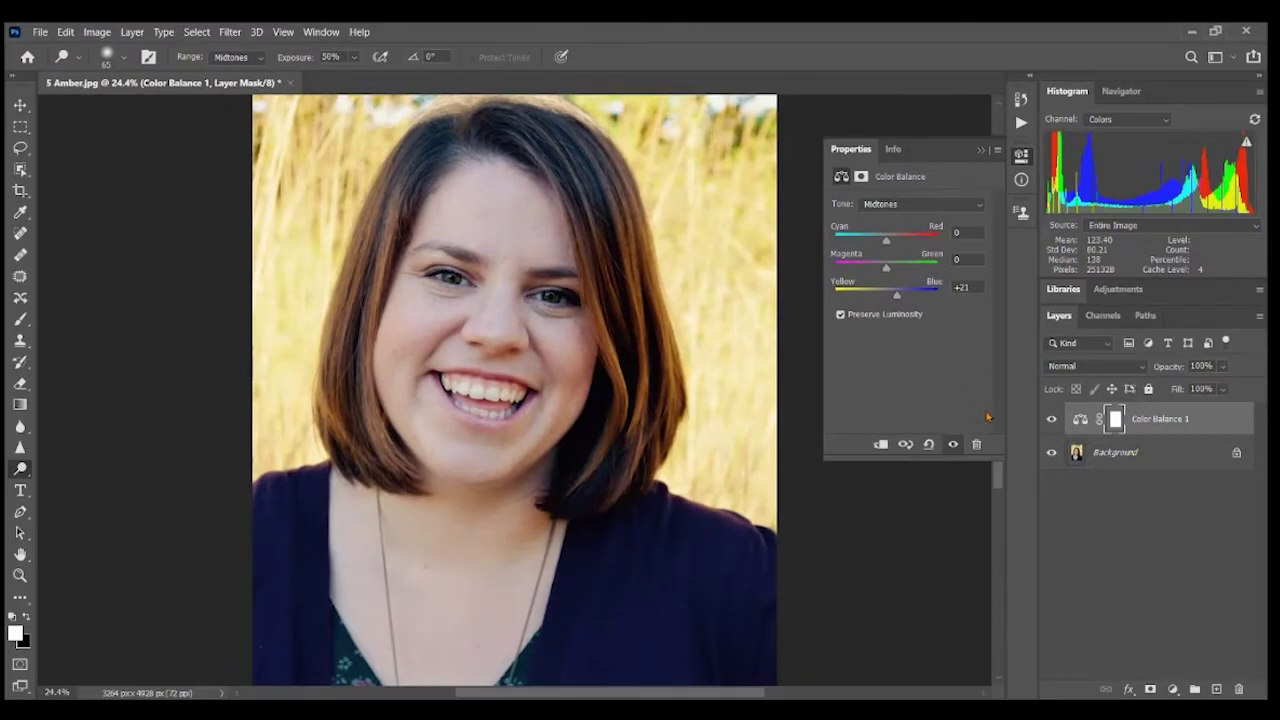
Compare the portrait with and without the Color Balance layer, including a close view of the face and teeth.
left_click(1051, 421)
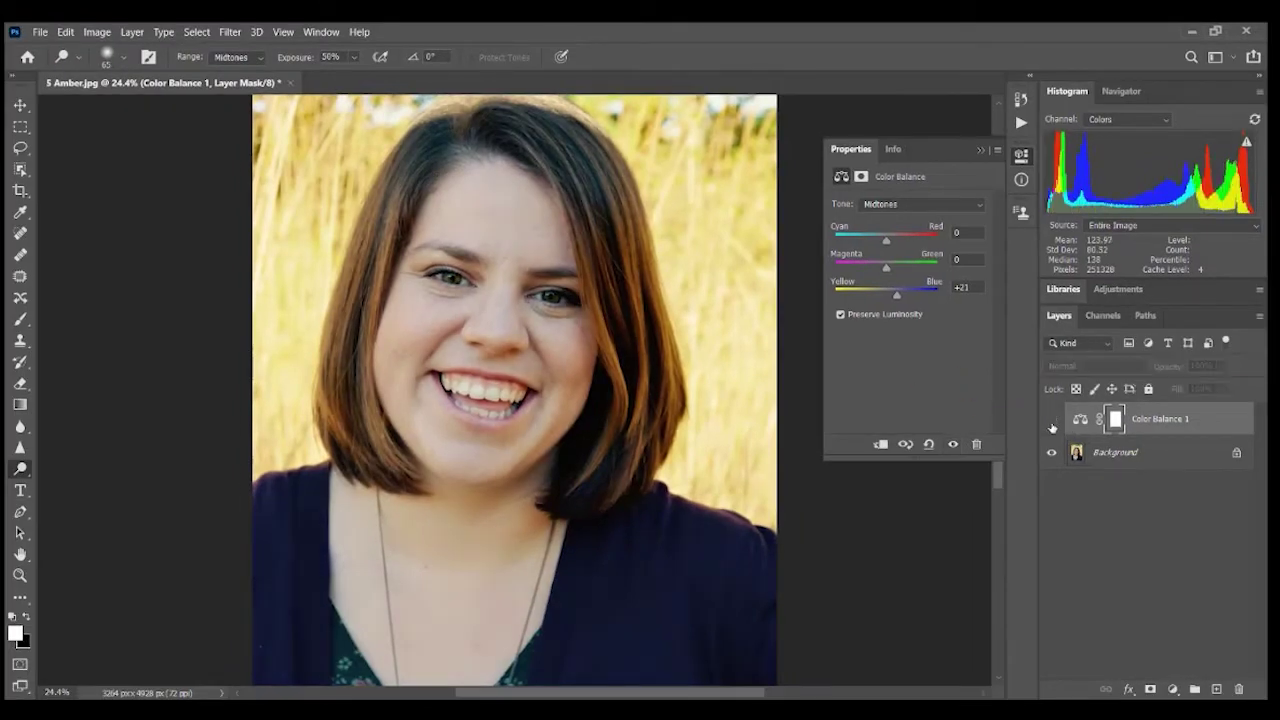
left_click(1051, 421)
scroll(516, 400, "up", 2)
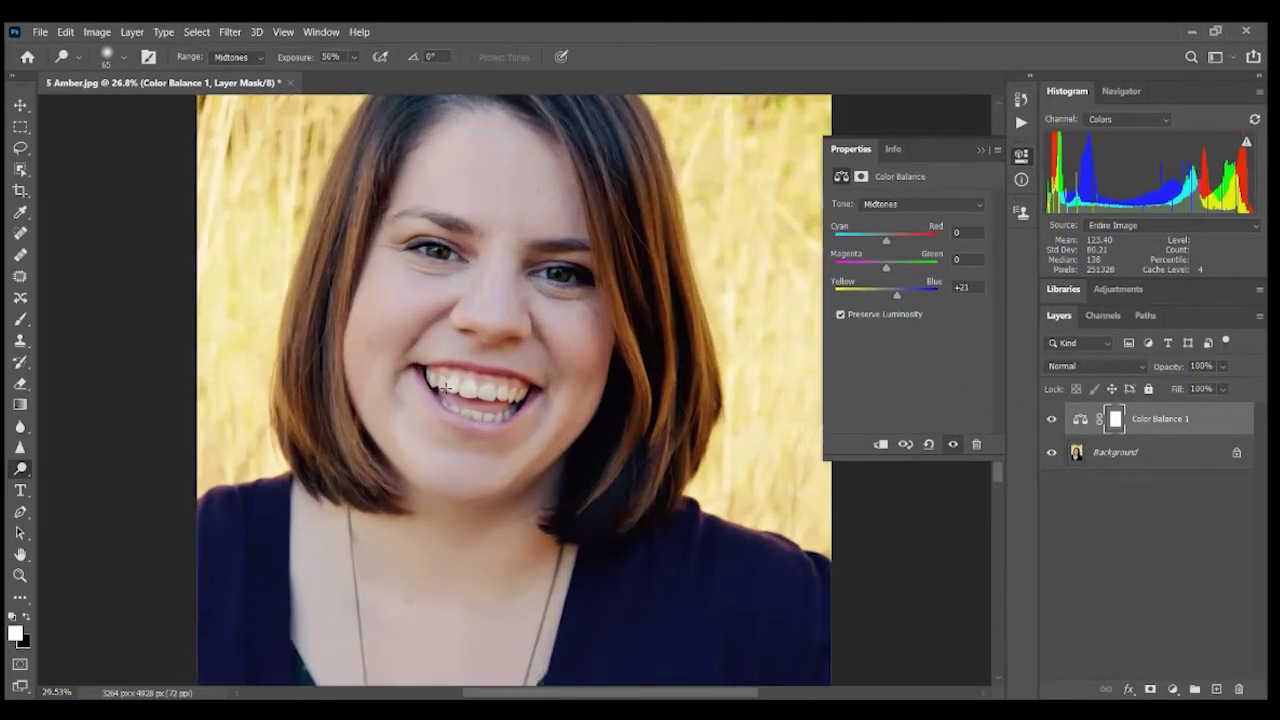
scroll(443, 387, "up", 5)
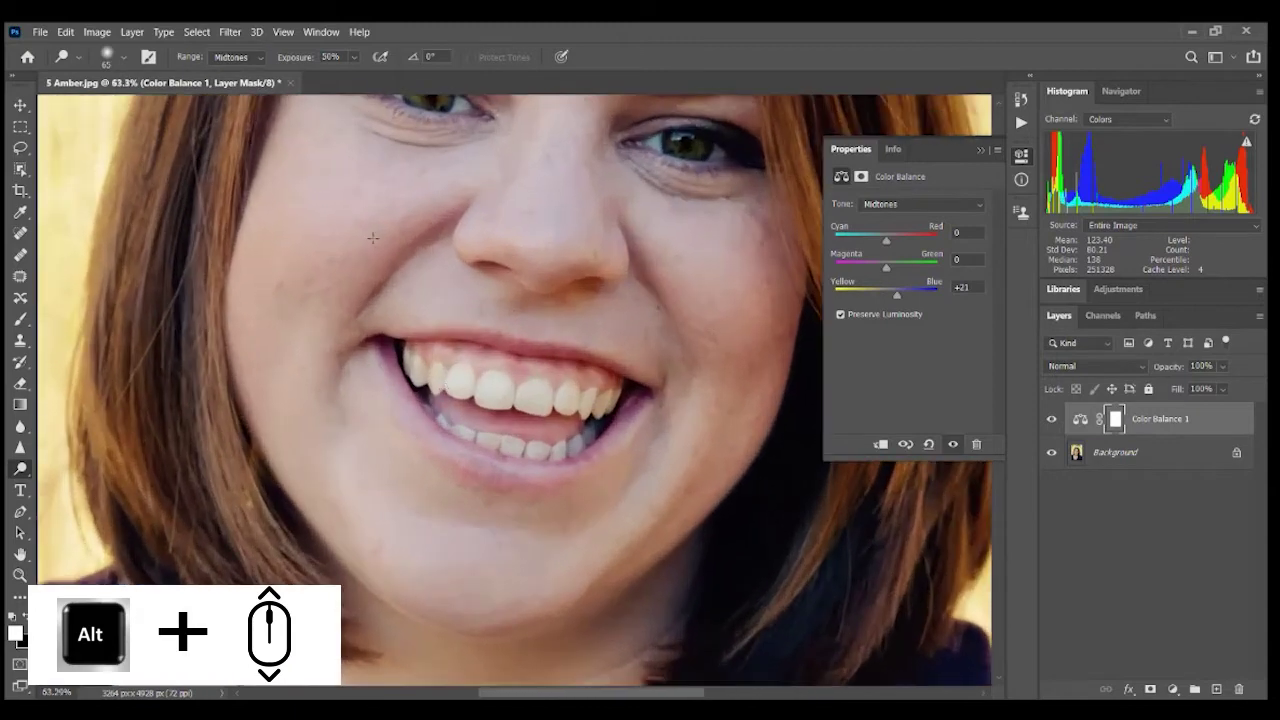
left_click_drag(387, 188, 387, 250)
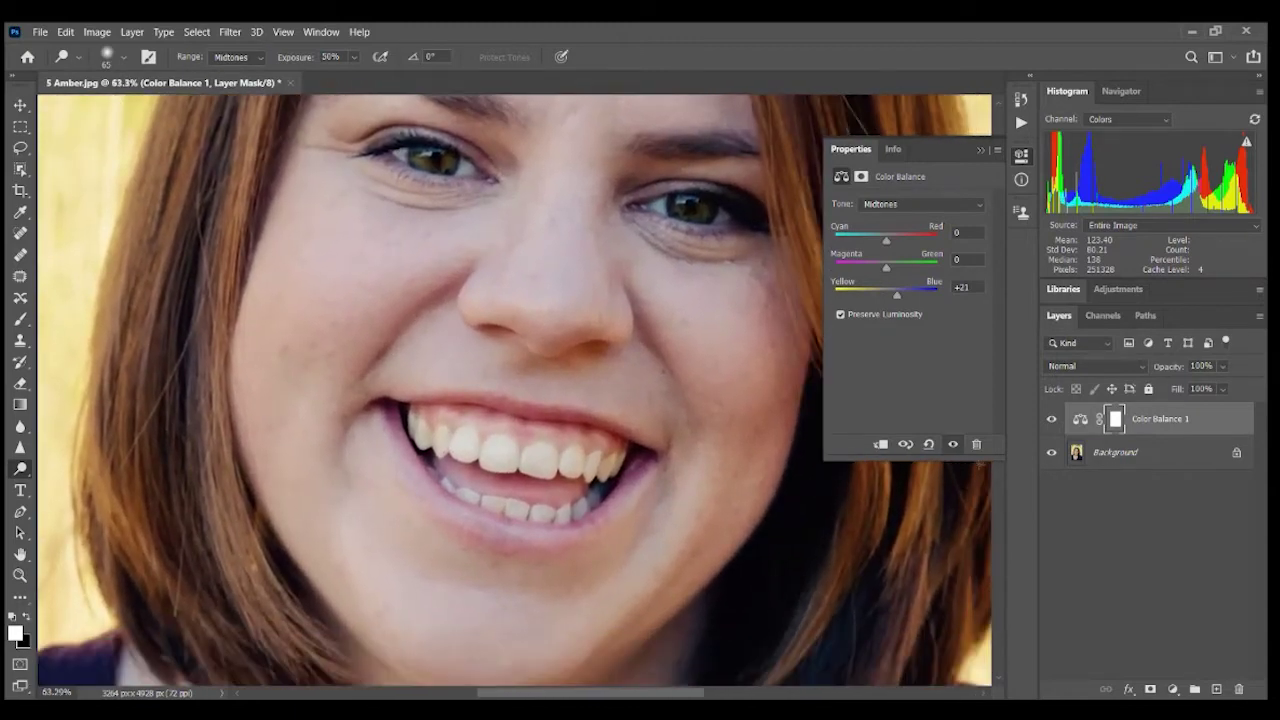
left_click(1048, 421)
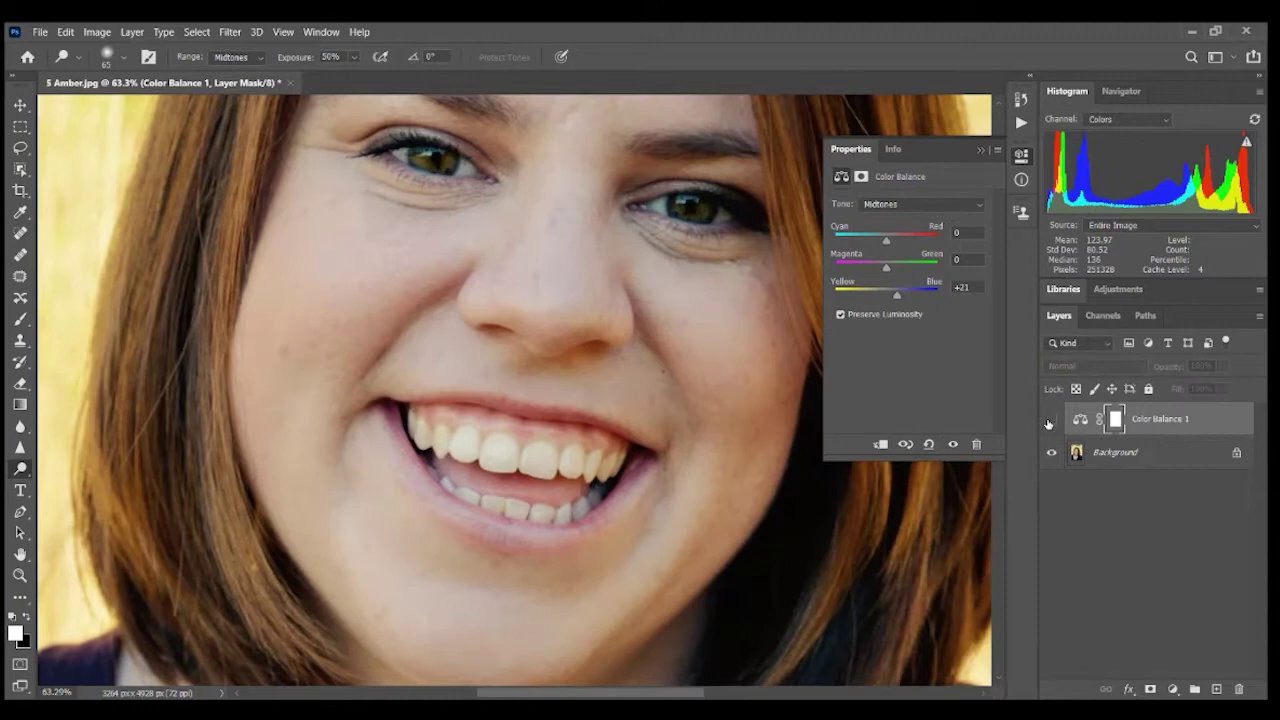
left_click(1048, 421)
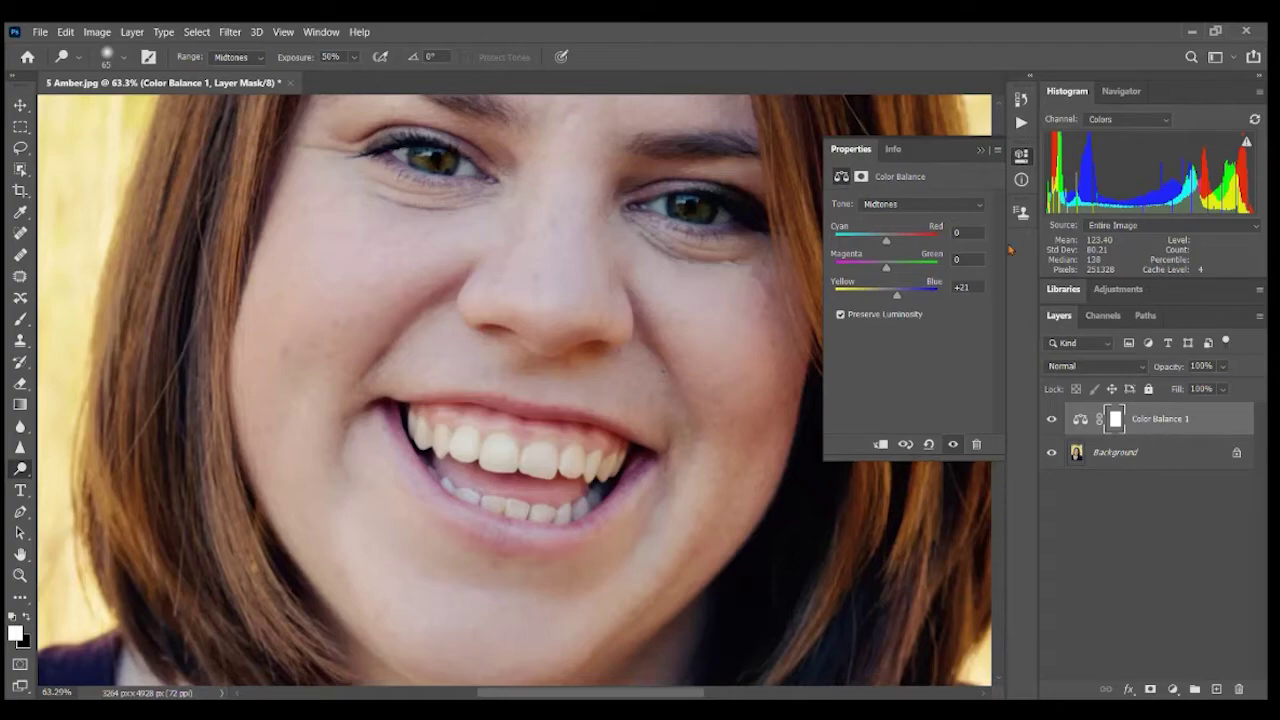
Merge the Color Balance layer down into the Background layer.
left_click(981, 150)
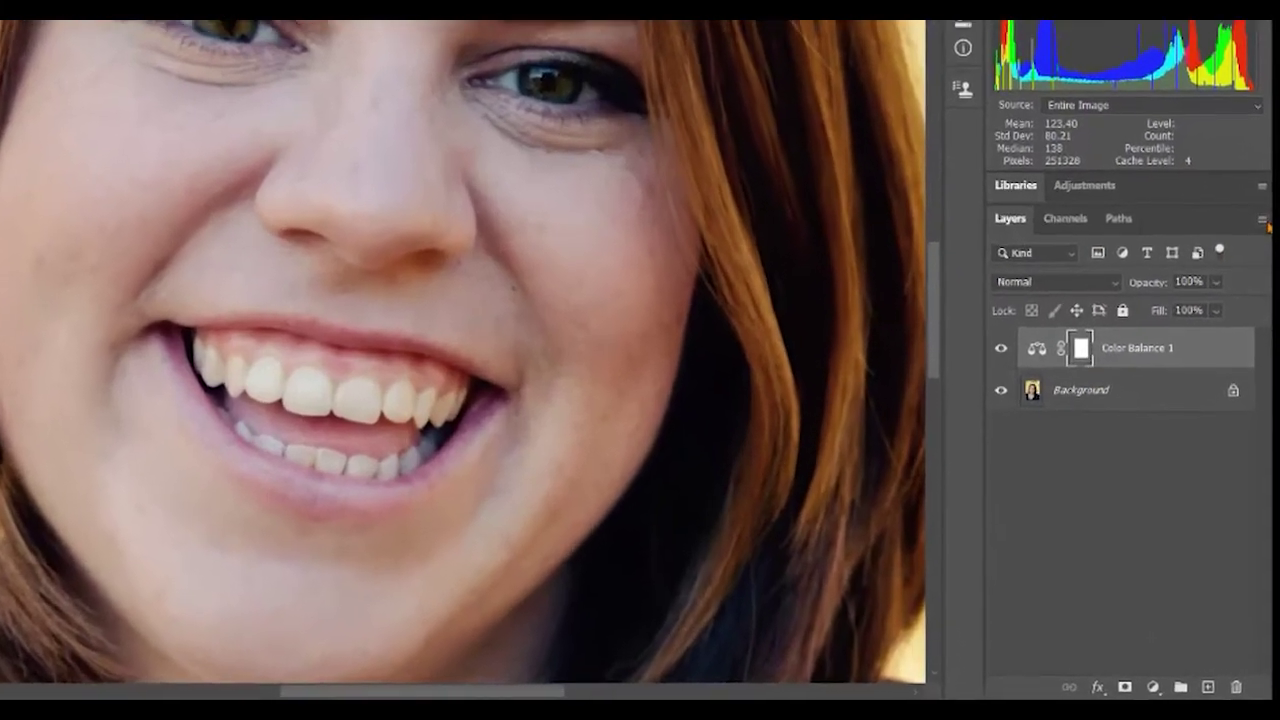
left_click(1259, 315)
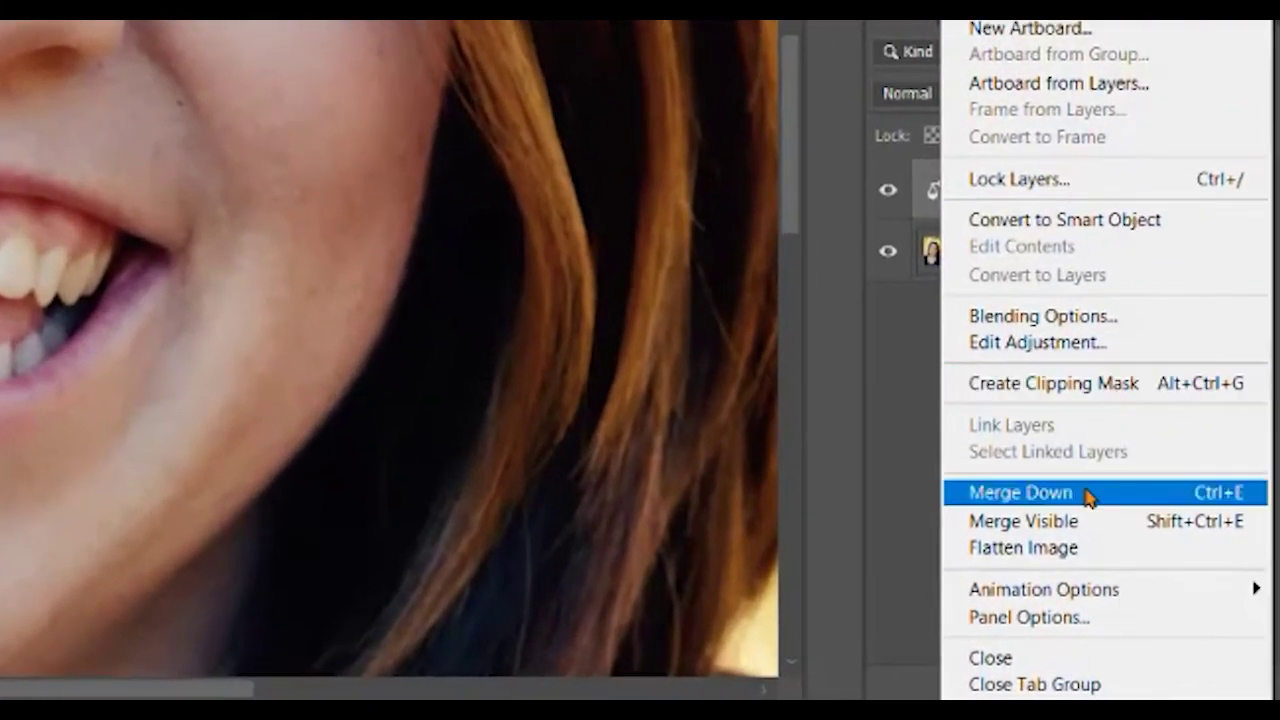
left_click(1088, 493)
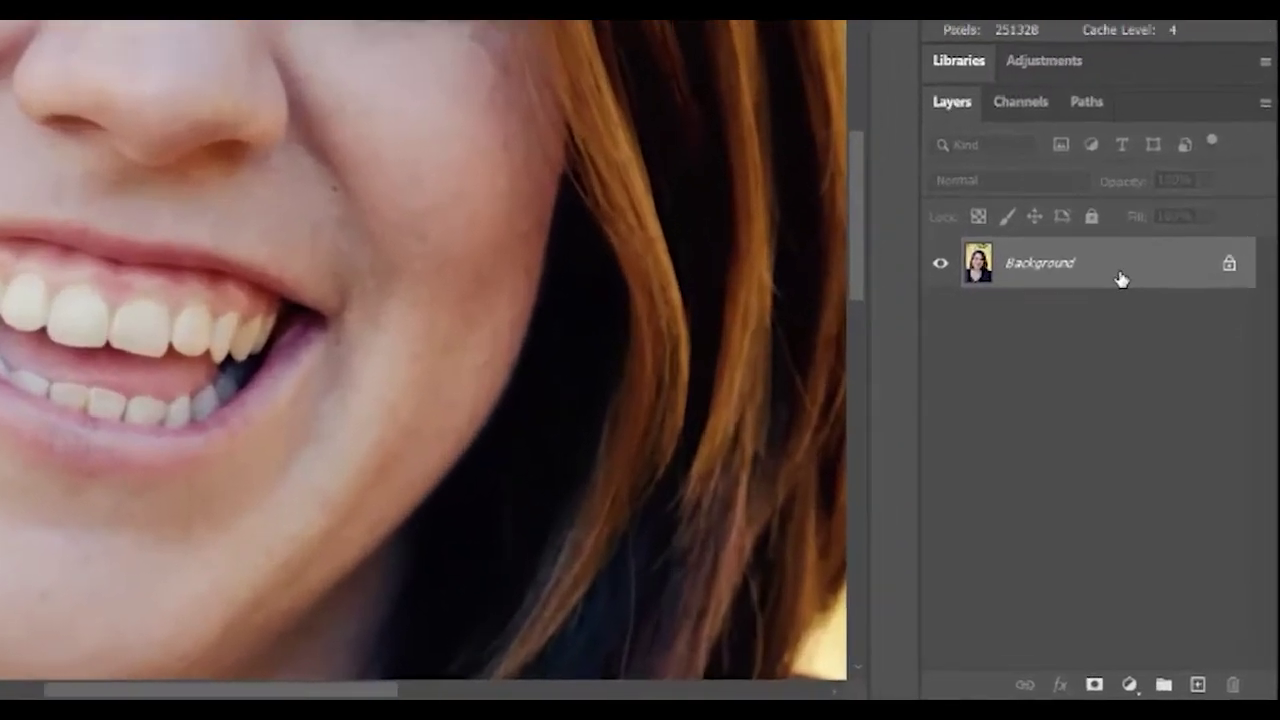
Duplicate the Background layer, name the copy BEFORE and hide it.
left_click_drag(1169, 429, 1190, 682)
double_click(1002, 240)
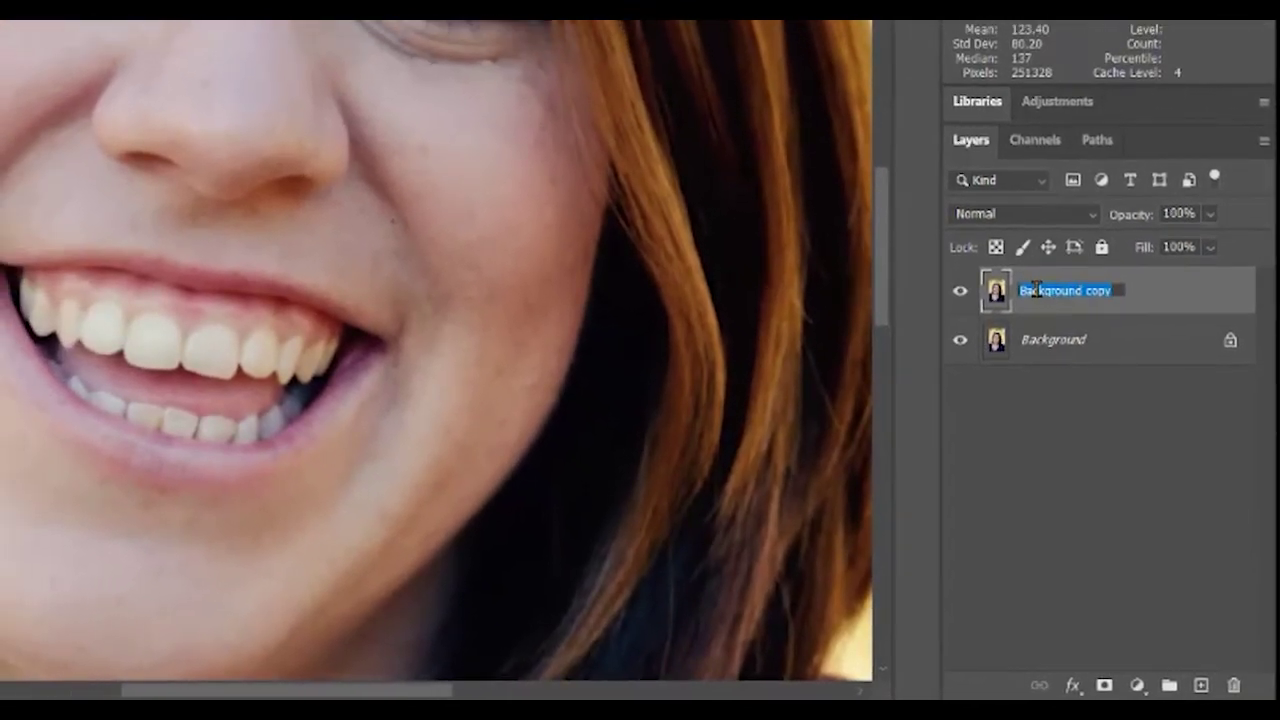
type("BEFORE")
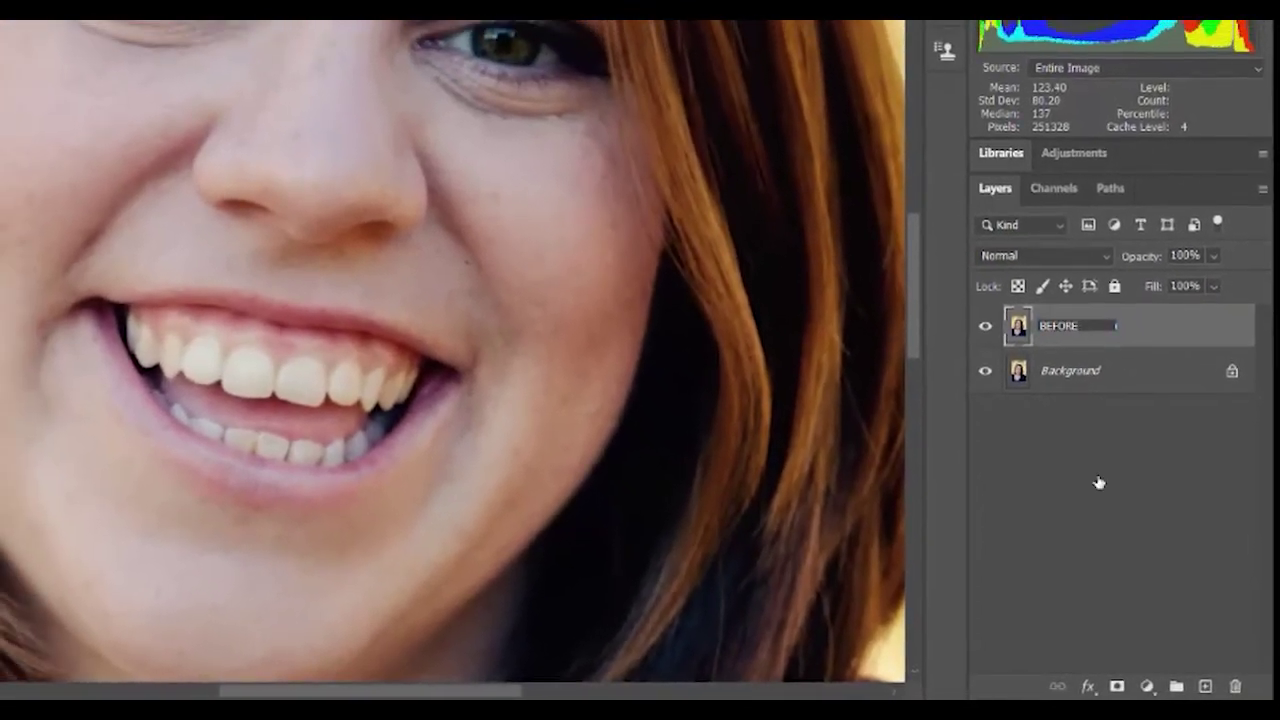
left_click(1072, 468)
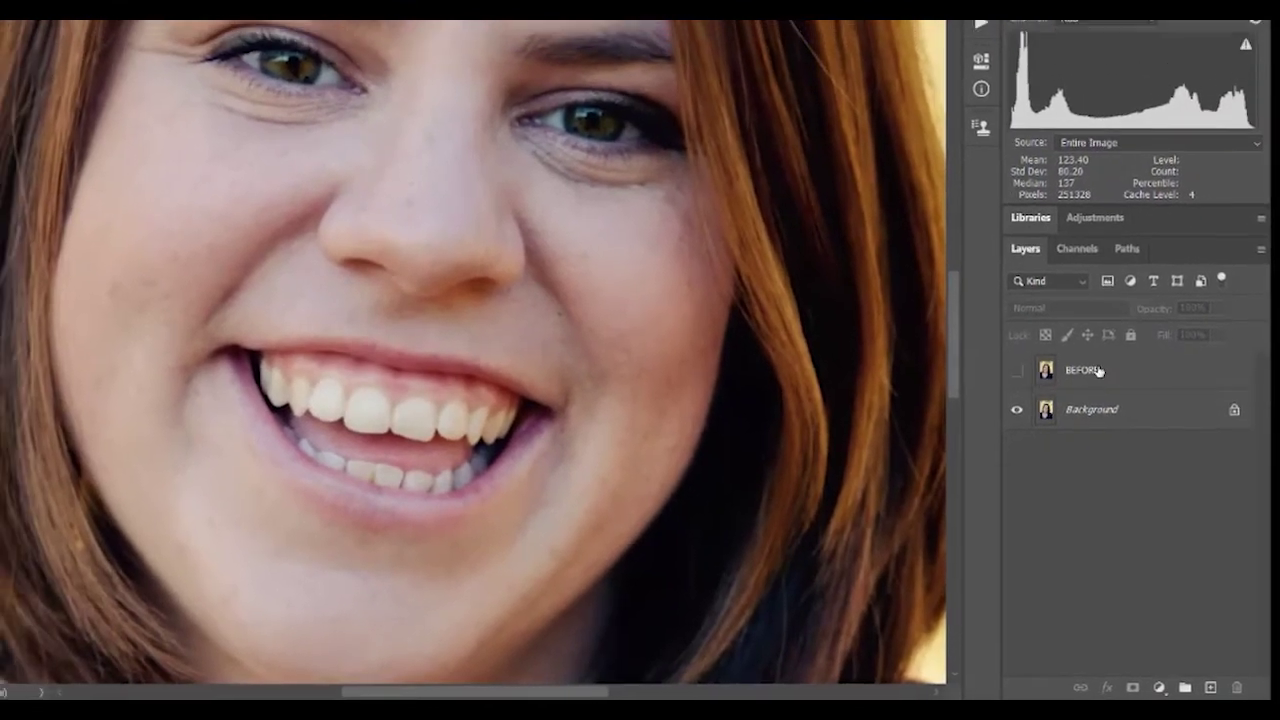
left_click(997, 343)
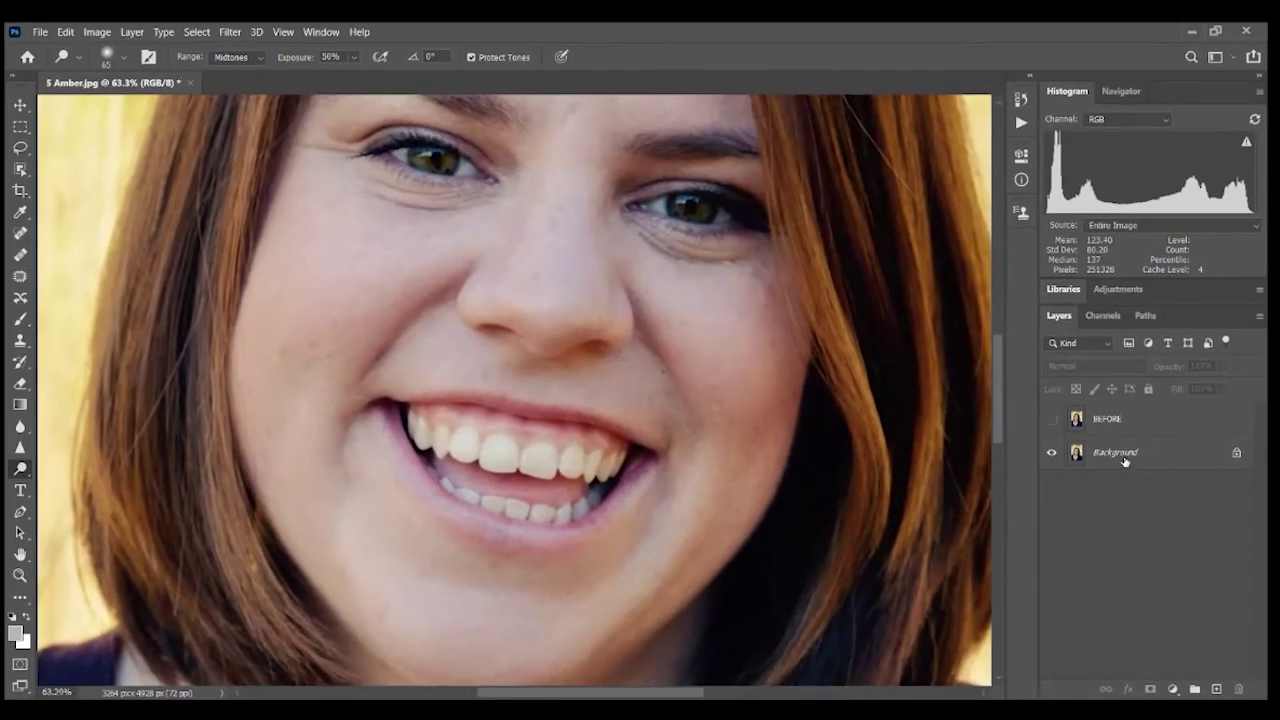
Unlock the Background layer and keep it selected for editing.
left_click(1232, 449)
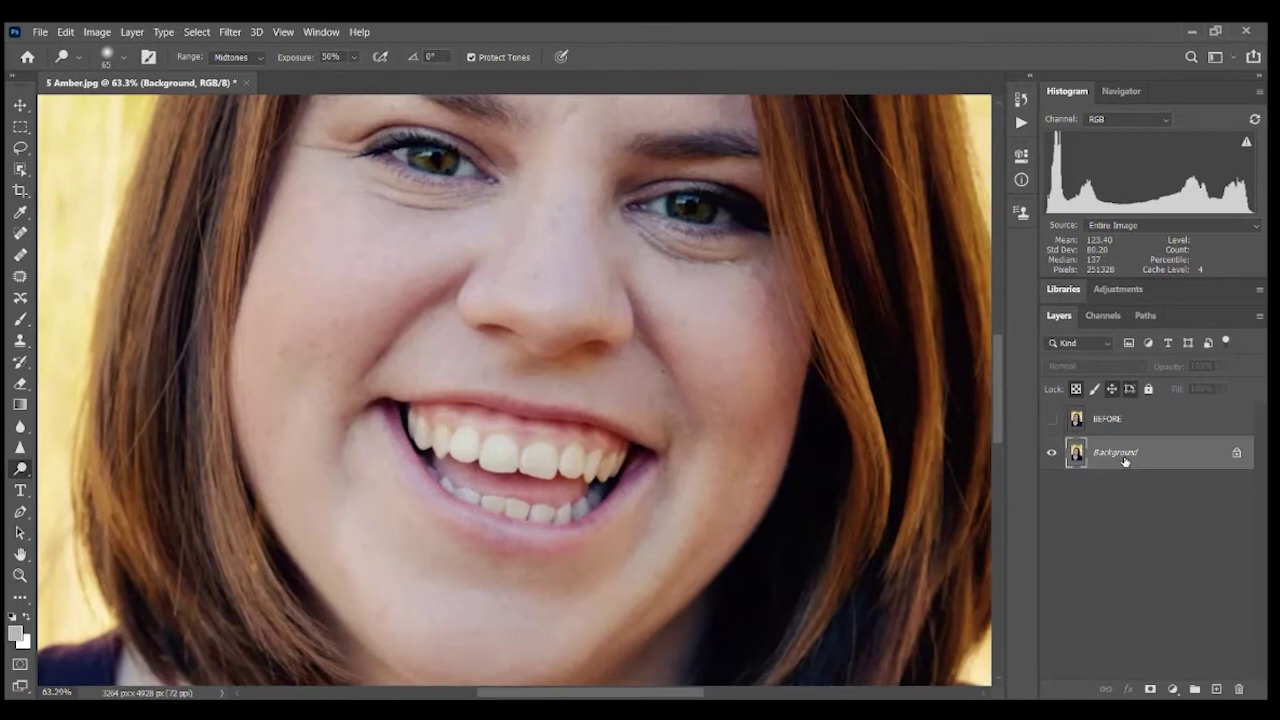
left_click(1237, 455)
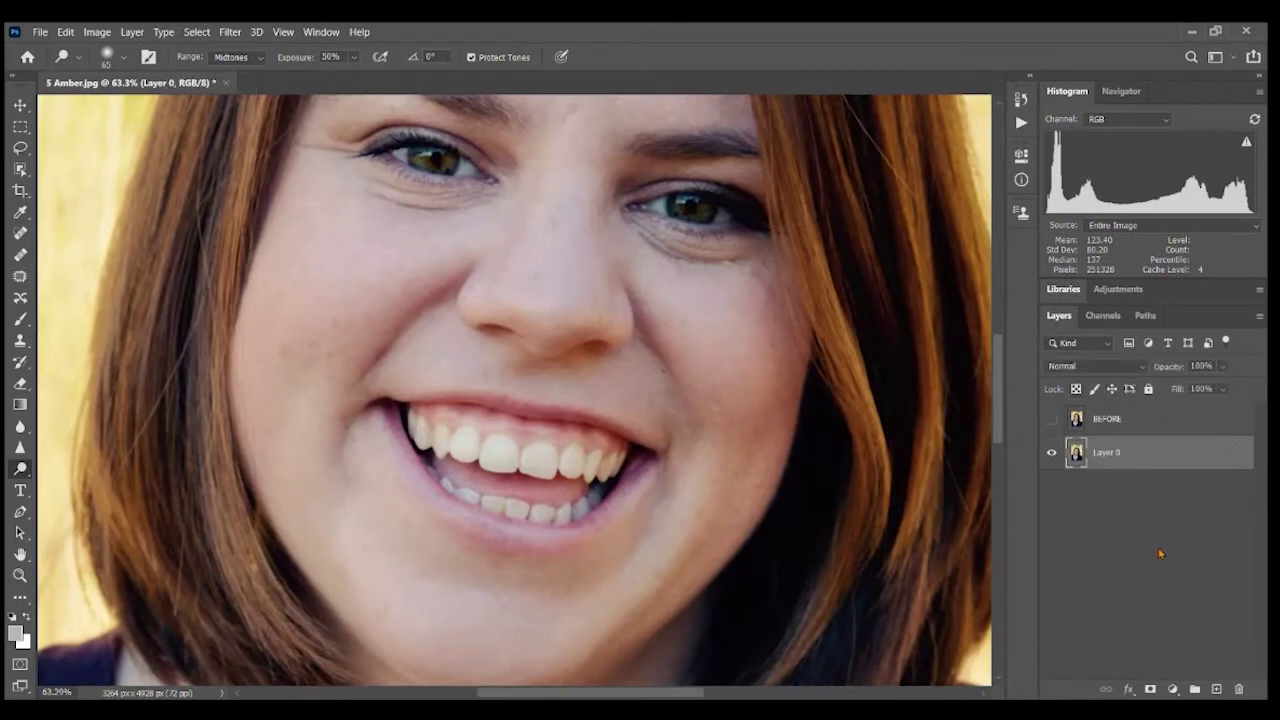
left_click(1160, 553)
left_click(1110, 451)
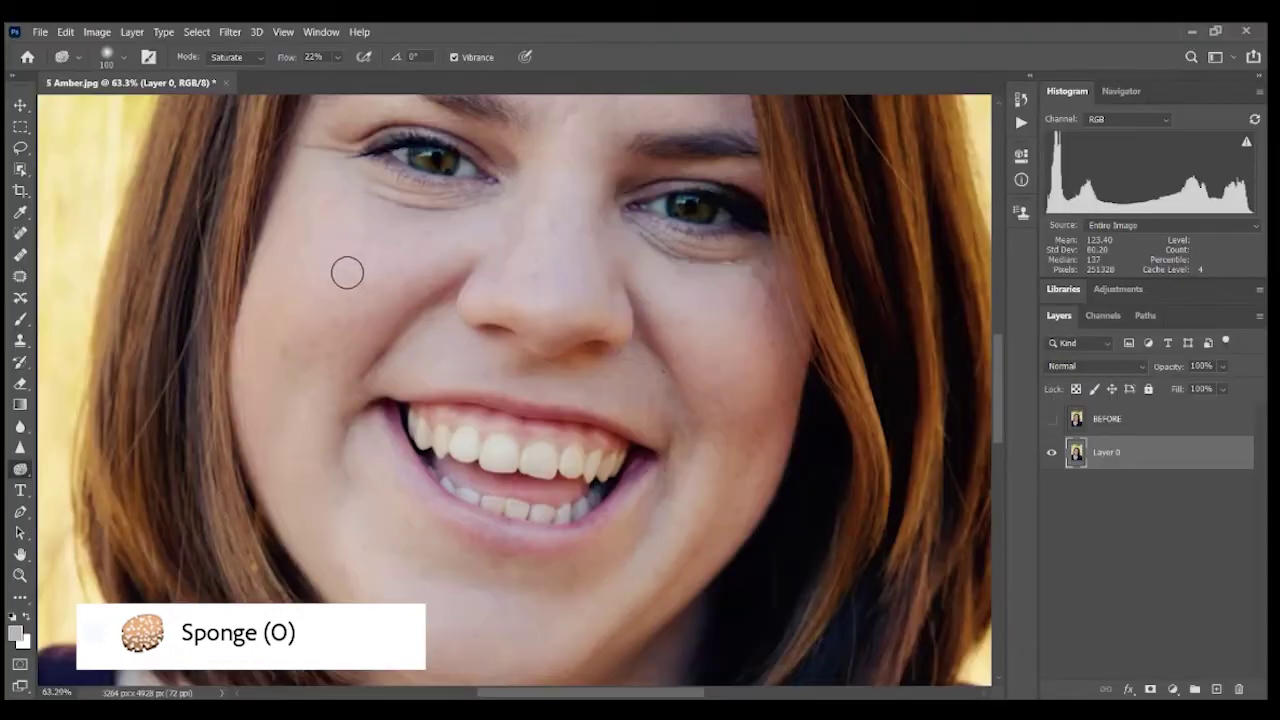
Enlarge the Sponge tool's brush to 125 px and raise its hardness to roughly the middle of the range.
key("bracketright")
key("bracketright")
key("bracketright")
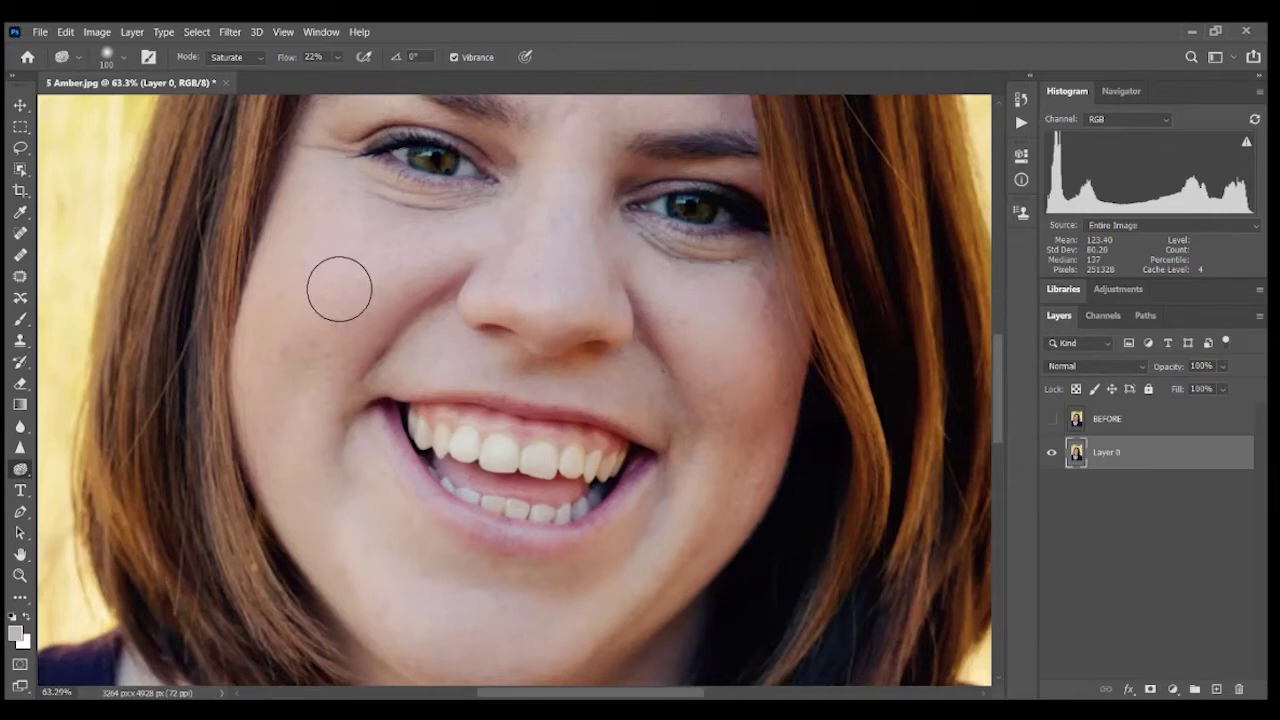
left_click(124, 57)
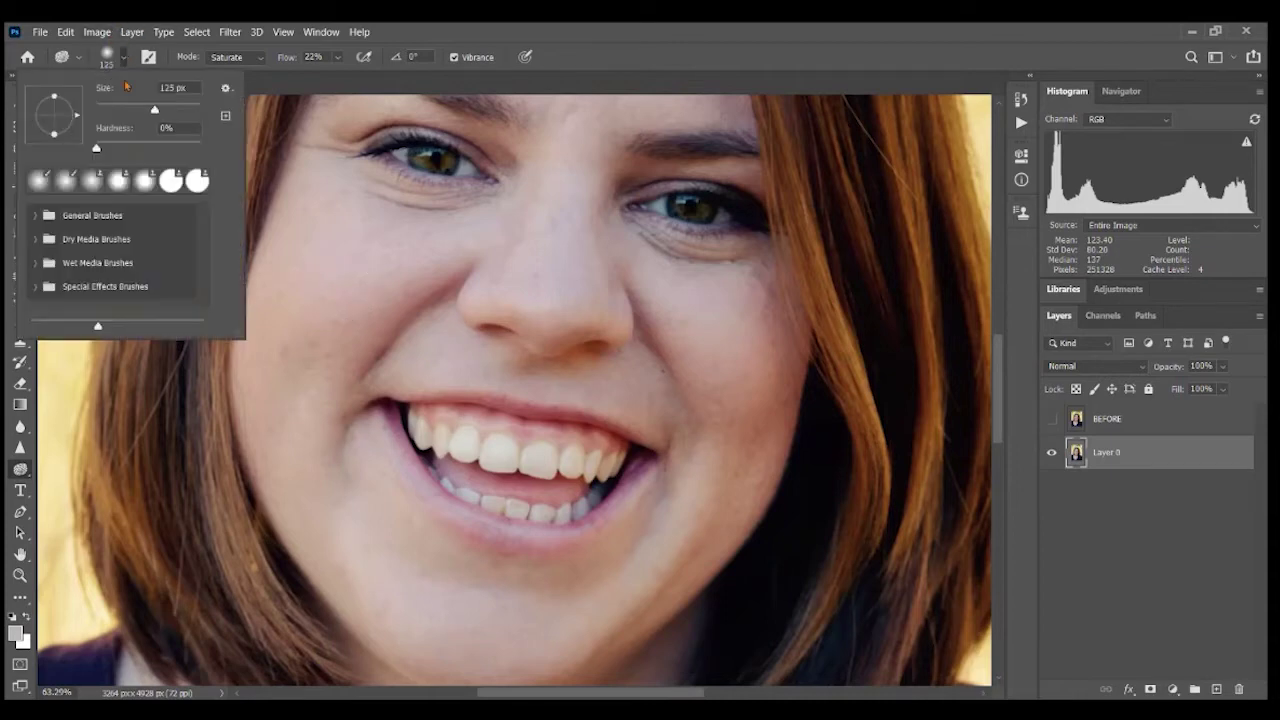
left_click(149, 148)
left_click(410, 28)
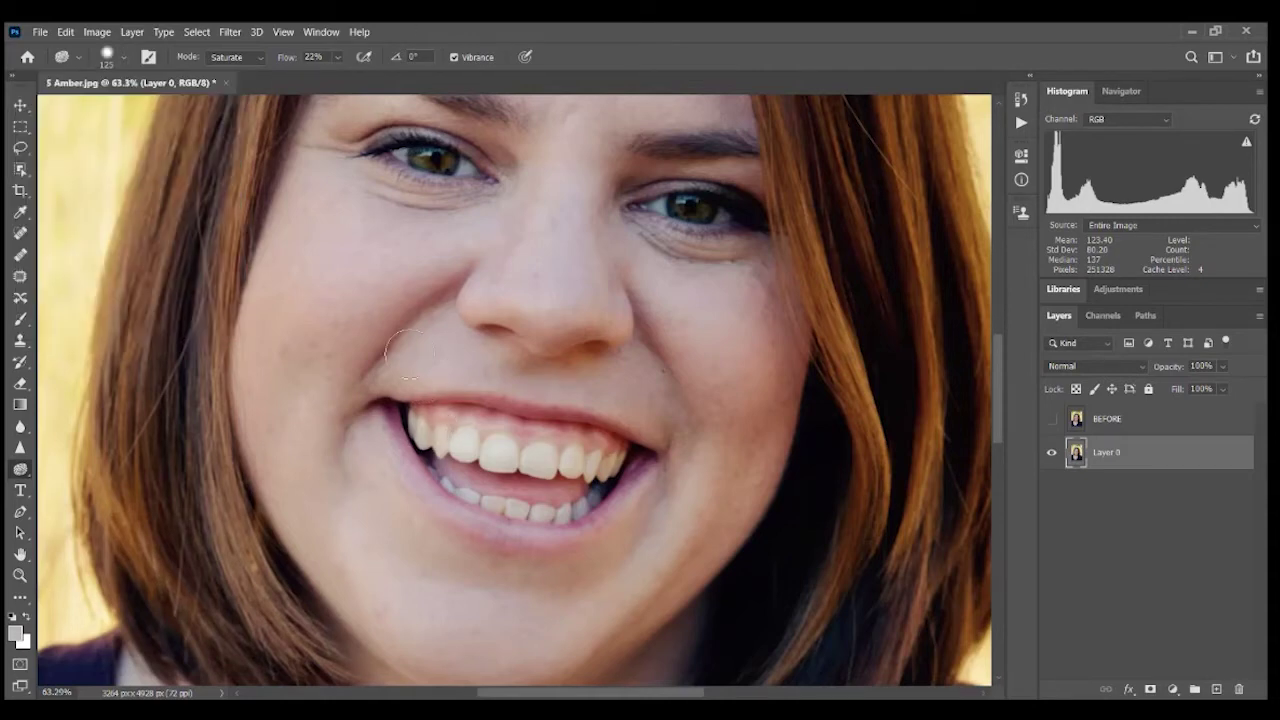
Reduce the Sponge tool's brush size to 80 px.
key("bracketleft")
key("bracketleft")
key("bracketleft")
key("bracketleft")
key("bracketright")
key("bracketright")
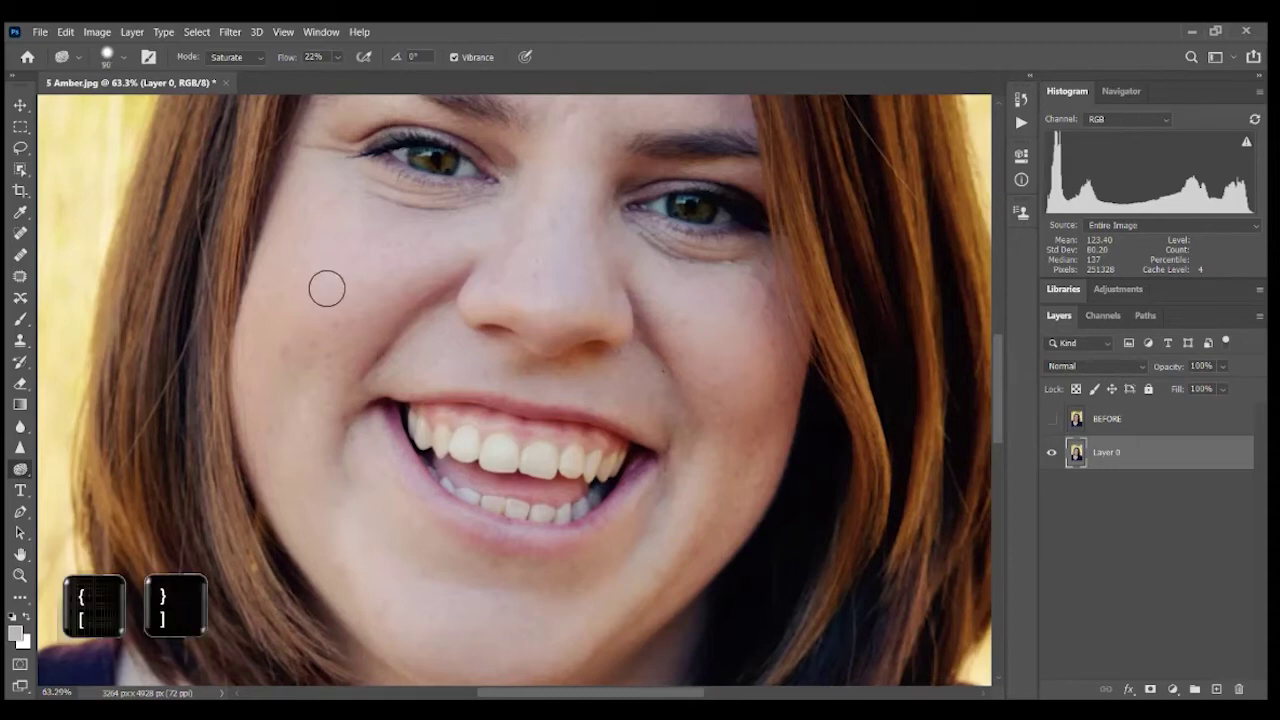
key("bracketleft")
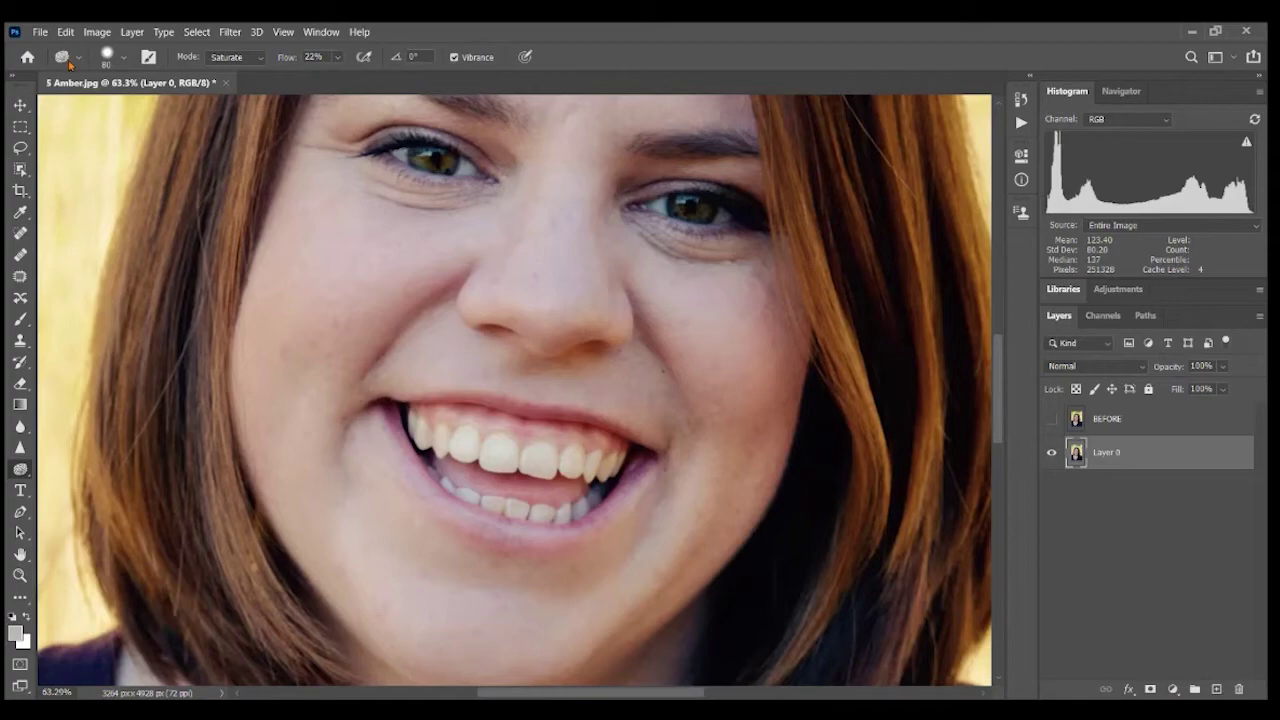
Set the Sponge tool to Desaturate mode with a flow of 21%.
left_click(245, 62)
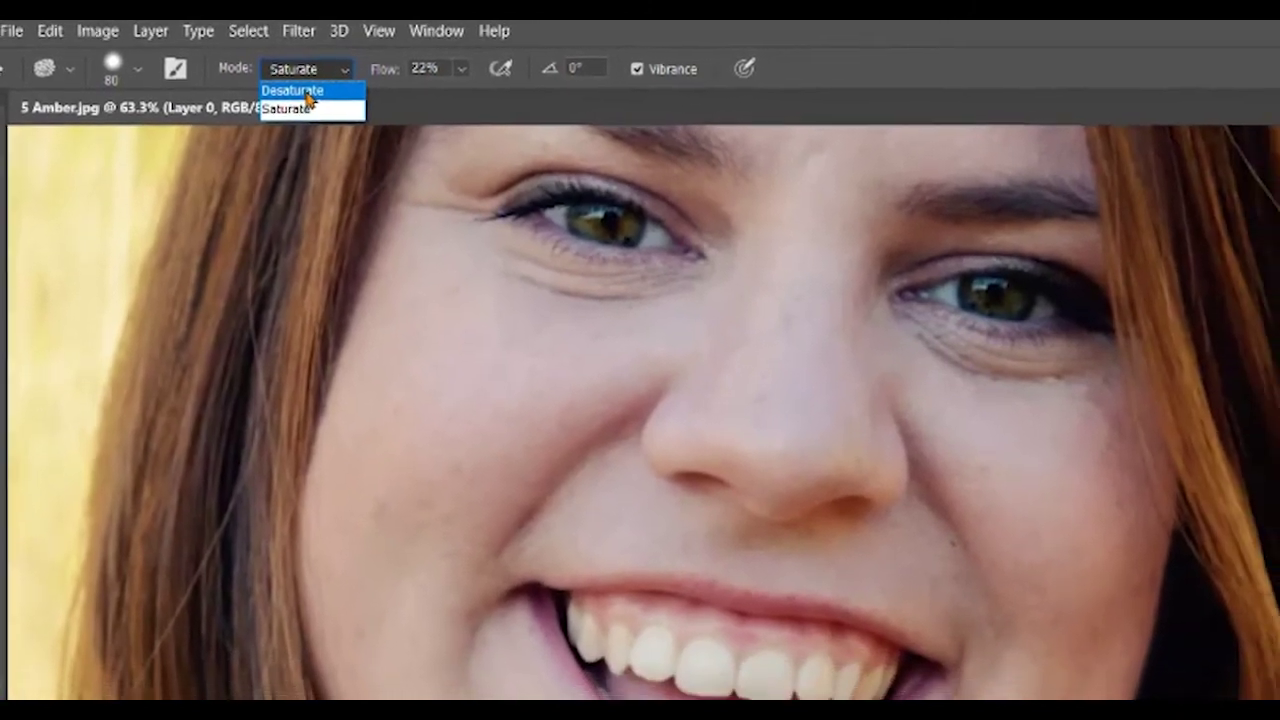
left_click(298, 90)
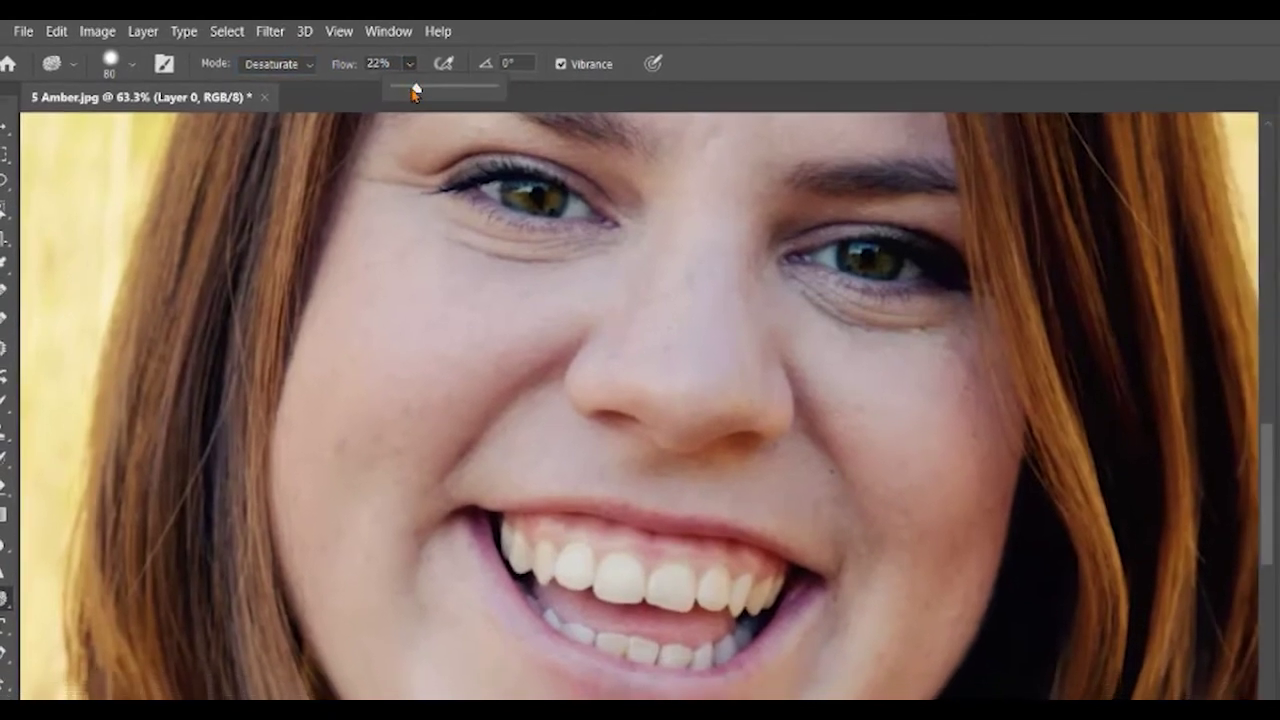
left_click_drag(422, 88, 385, 88)
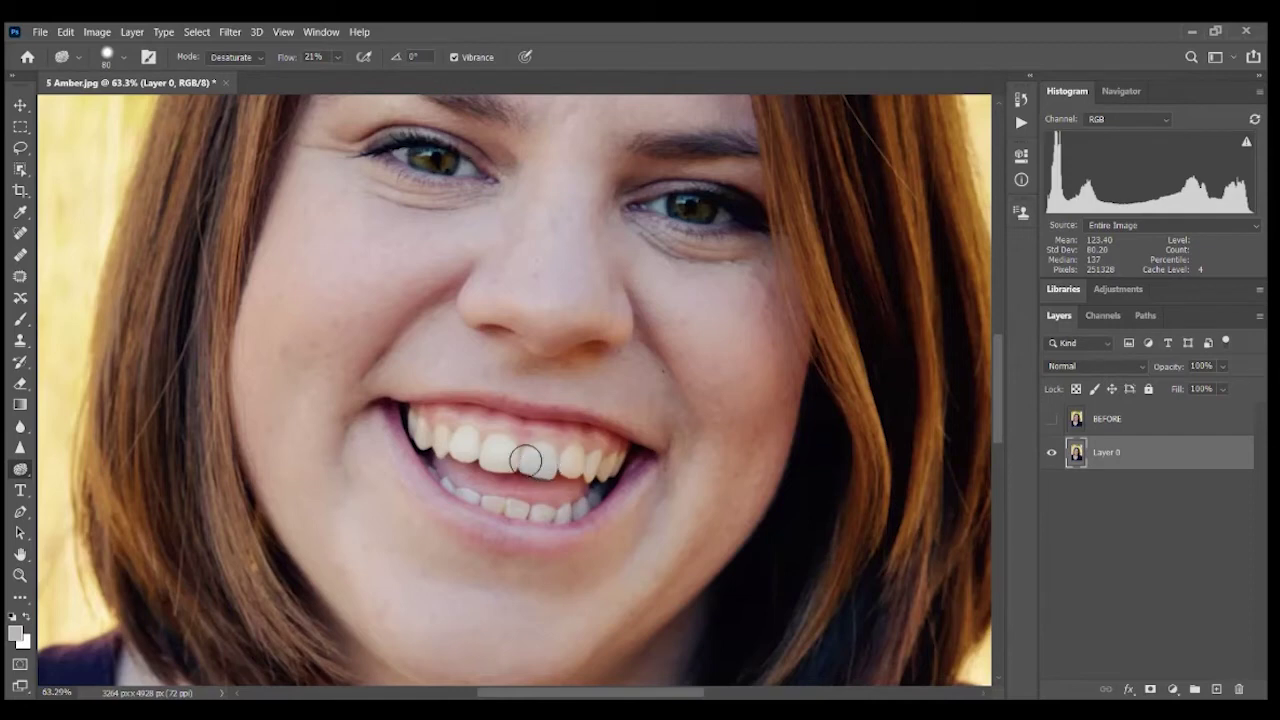
Raise the sponge flow to 100% and desaturate the upper front tooth that is still yellow.
left_click(338, 58)
left_click_drag(342, 78, 408, 78)
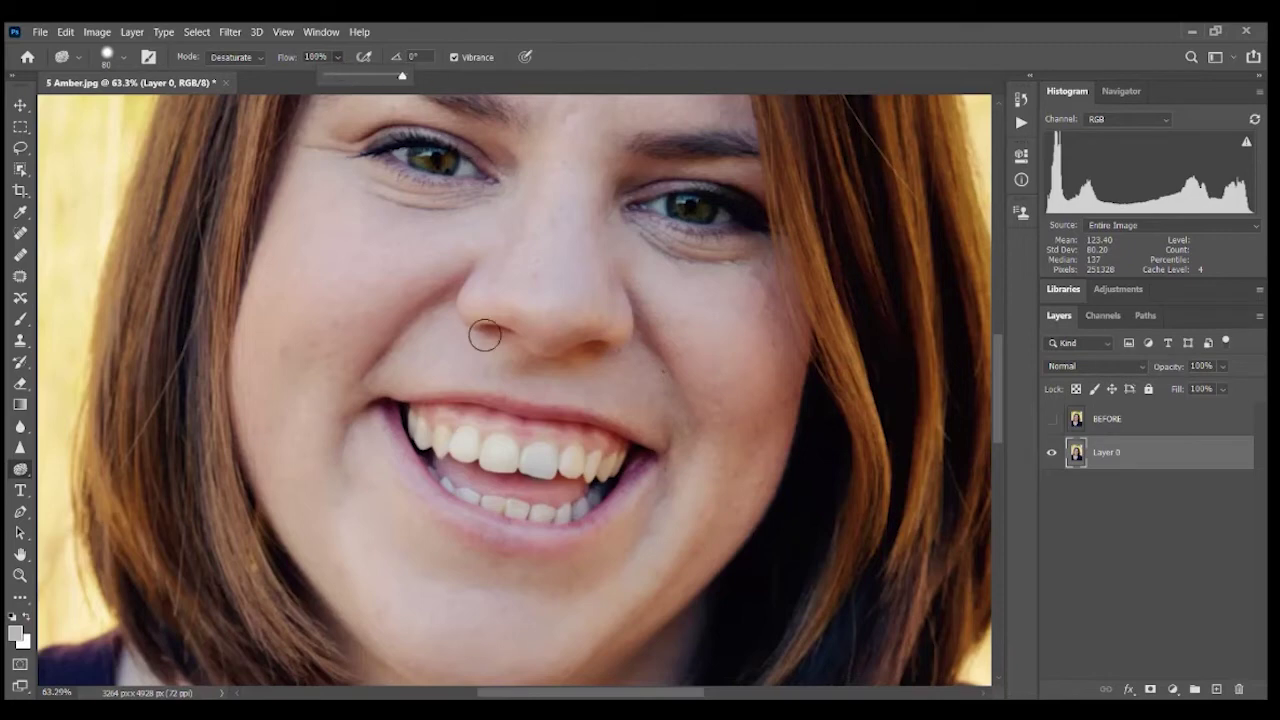
left_click(497, 451)
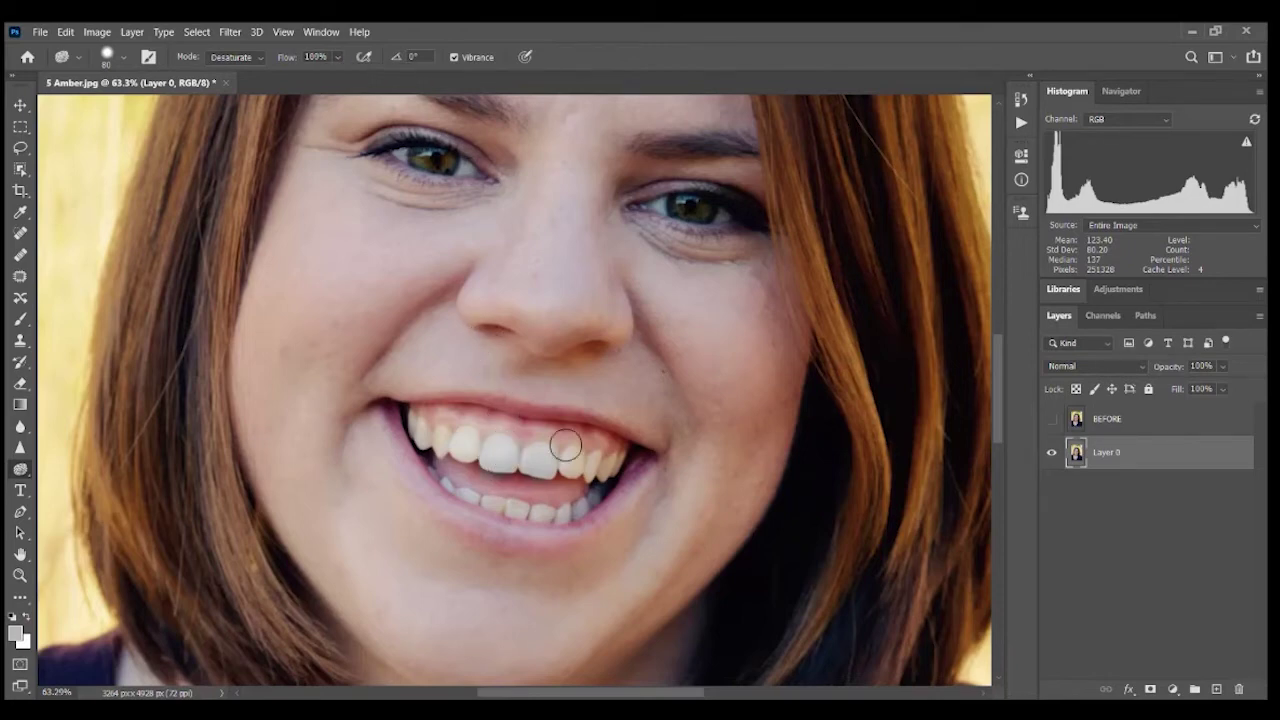
Set the flow to 39% and the brush to 35 px, and desaturate the remaining teeth and the whites of both eyes.
left_click(338, 57)
key("bracketleft")
key("bracketleft")
key("bracketleft")
key("bracketleft")
key("bracketleft")
key("bracketleft")
key("bracketleft")
key("bracketleft")
key("bracketleft")
left_click_drag(466, 165, 462, 168)
left_click_drag(659, 204, 658, 206)
Switch the Sponge tool to Saturate mode and lower its flow to 13%.
left_click(231, 58)
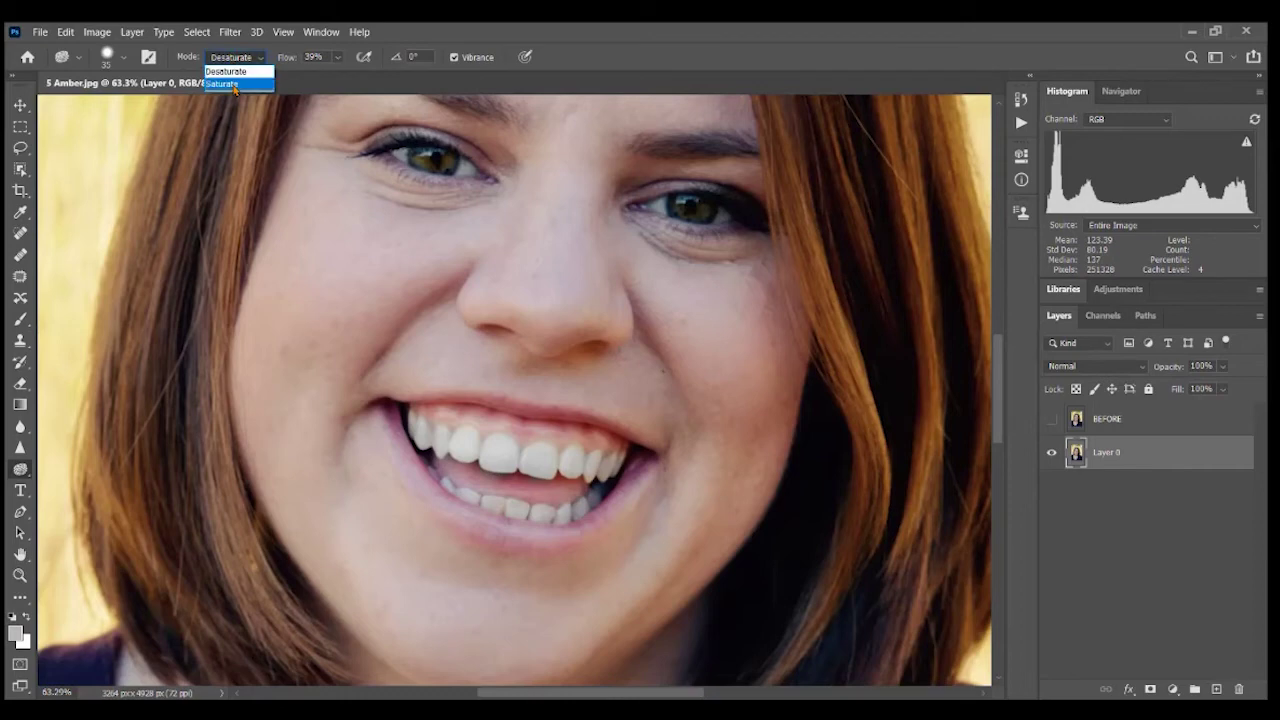
left_click(223, 84)
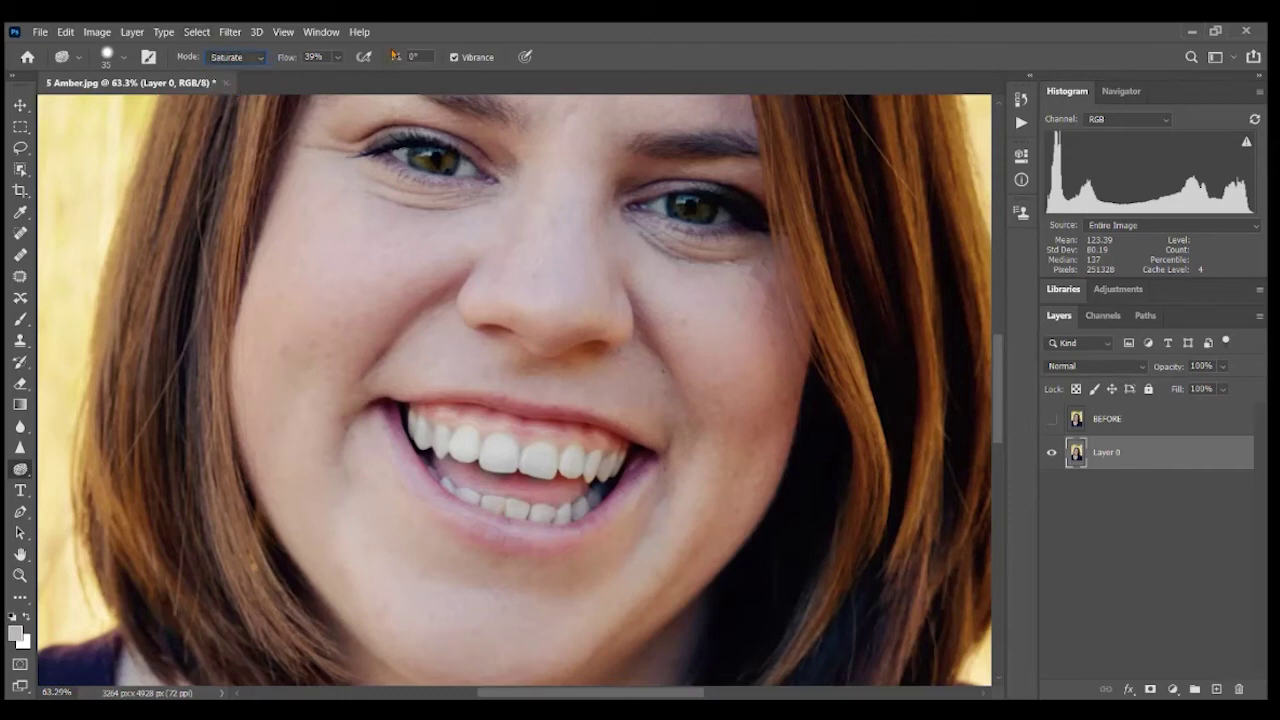
left_click(337, 60)
left_click(324, 77)
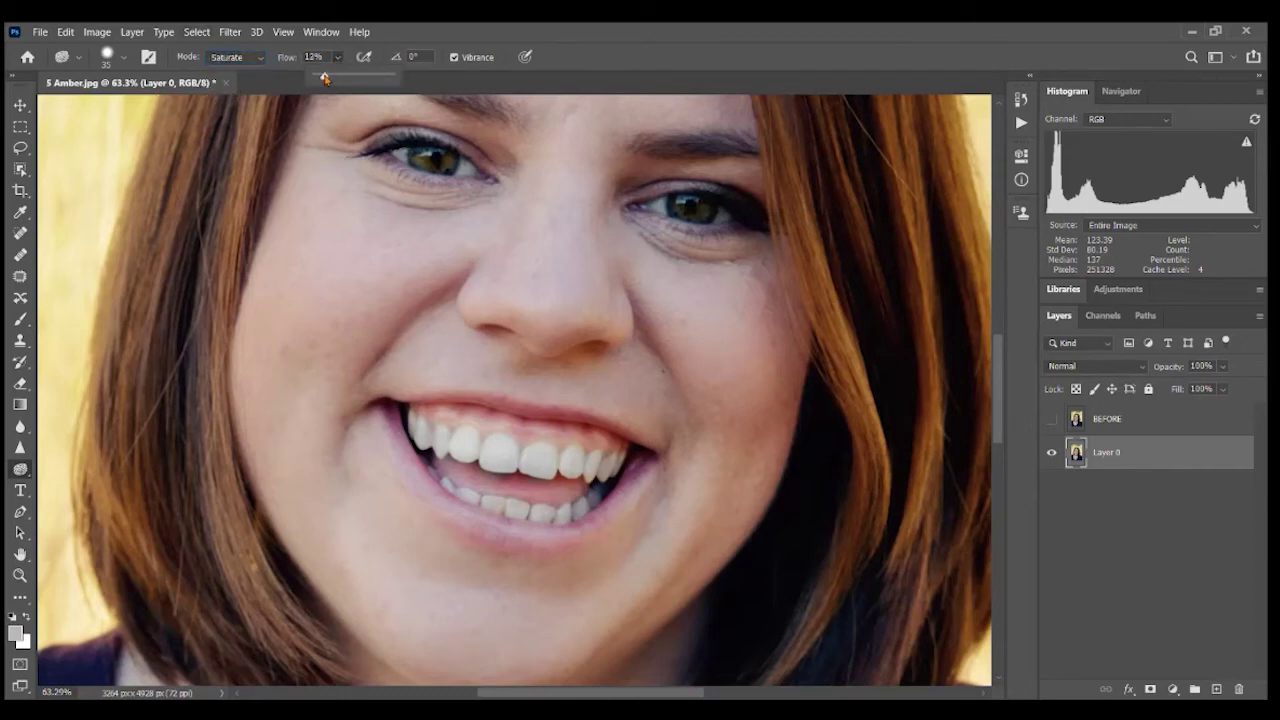
left_click(361, 53)
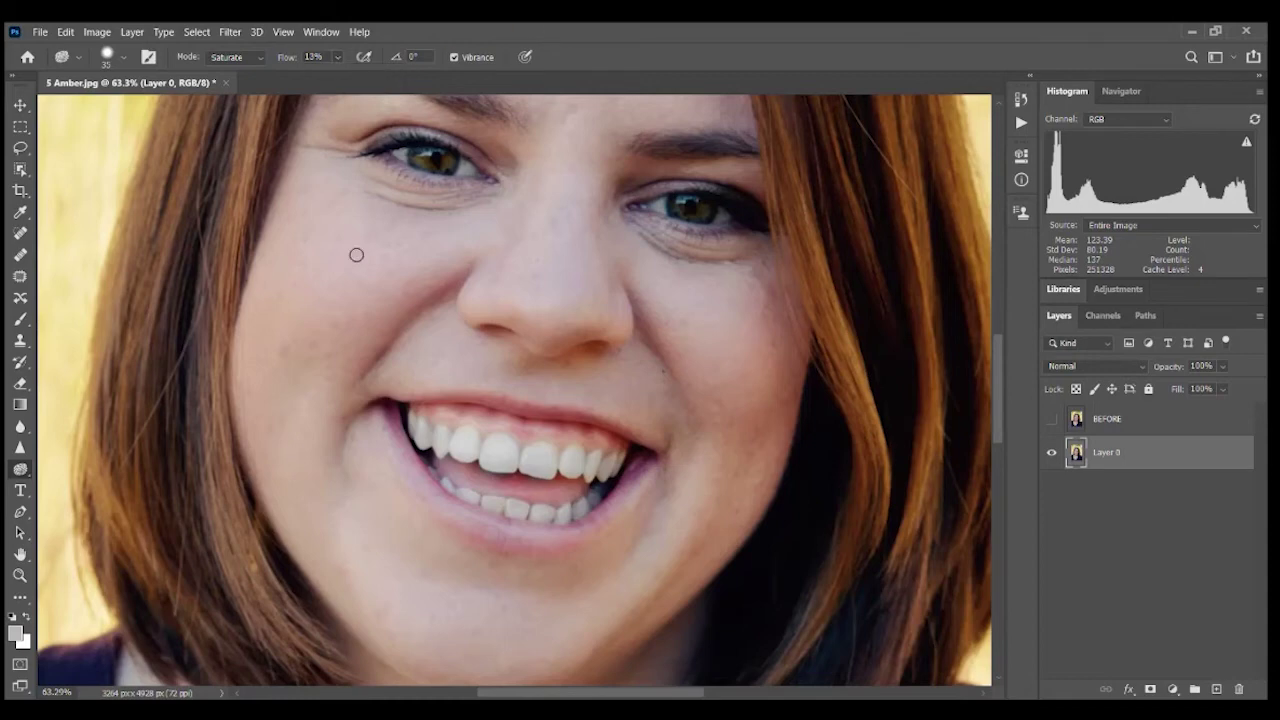
Enlarge the sponge brush to 70 px and saturate both cheeks to give them a blush.
key("bracketright")
key("bracketright")
key("bracketright")
key("bracketright")
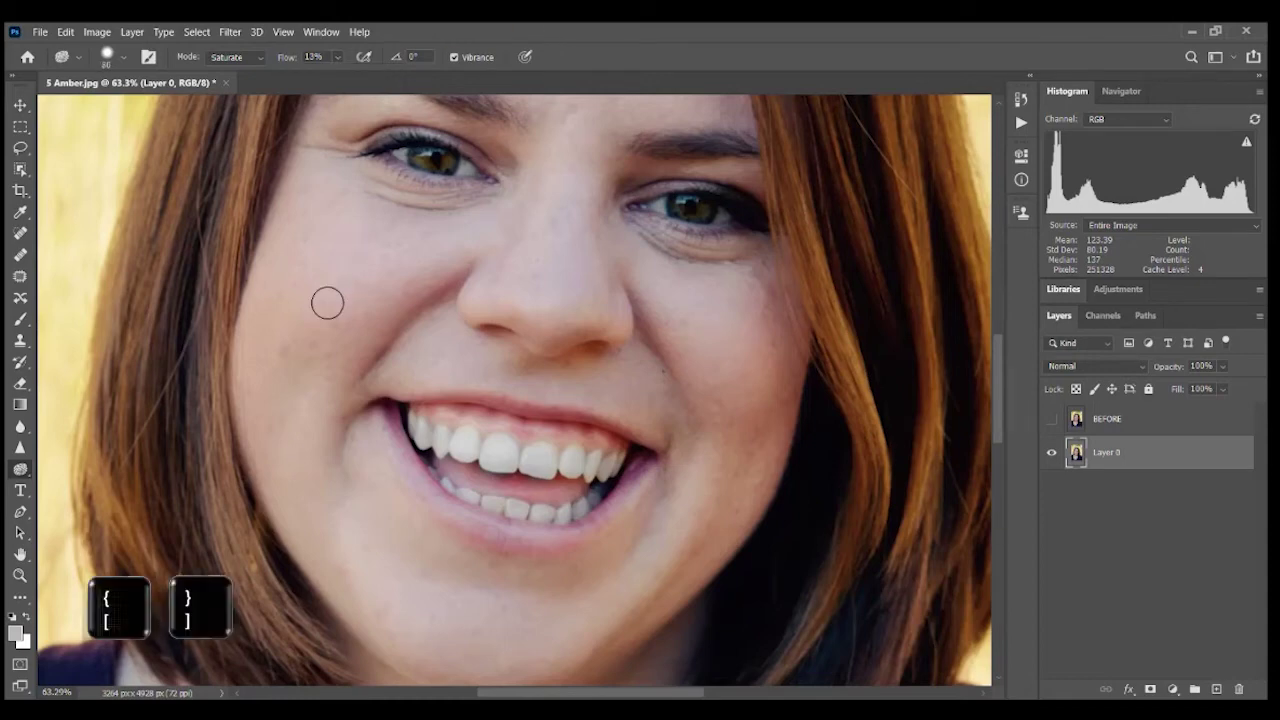
key("bracketright")
key("bracketright")
key("bracketright")
key("bracketright")
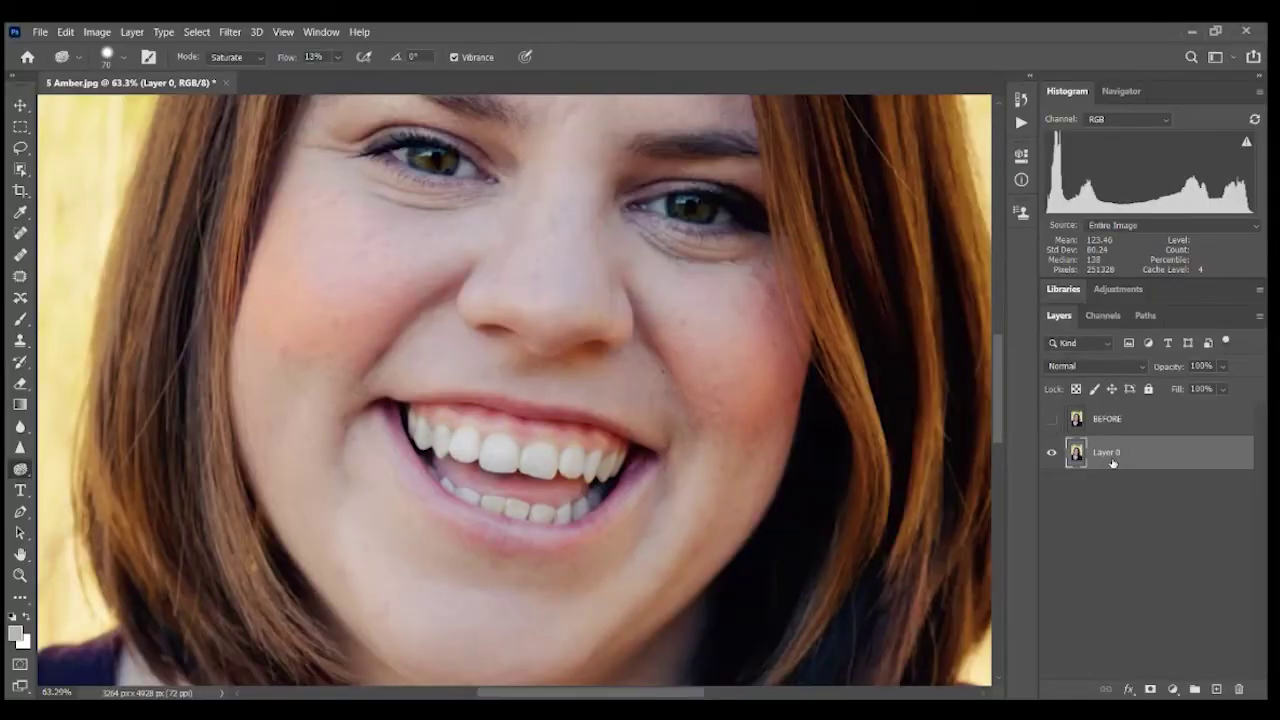
Raise the sponge flow to 48% and saturate the irises of both eyes.
scroll(900, 449, "up", 3)
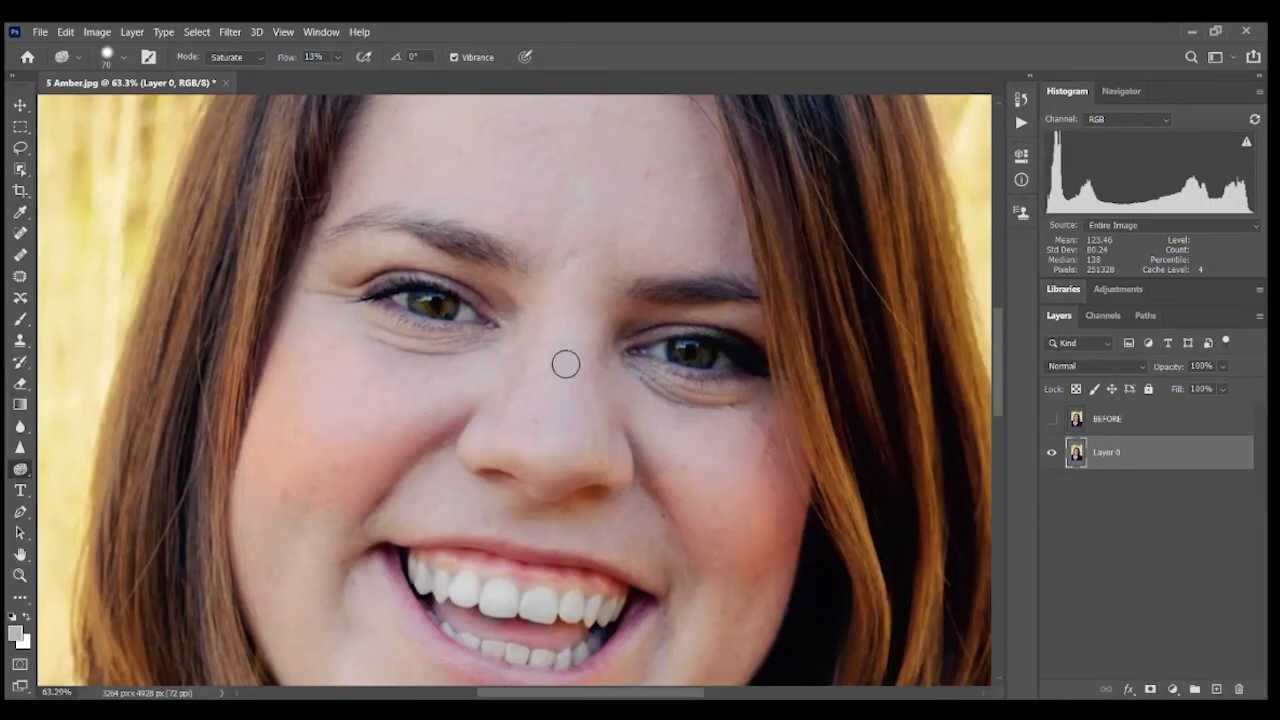
left_click(337, 57)
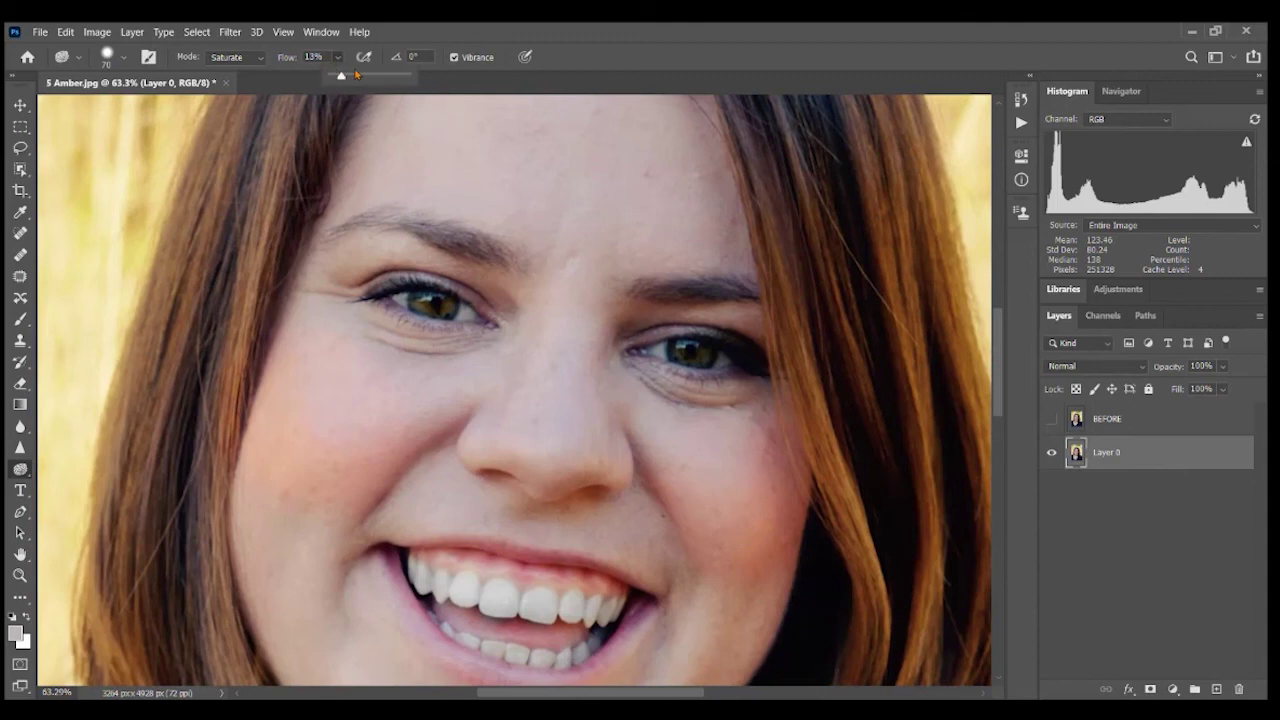
left_click_drag(360, 77, 365, 77)
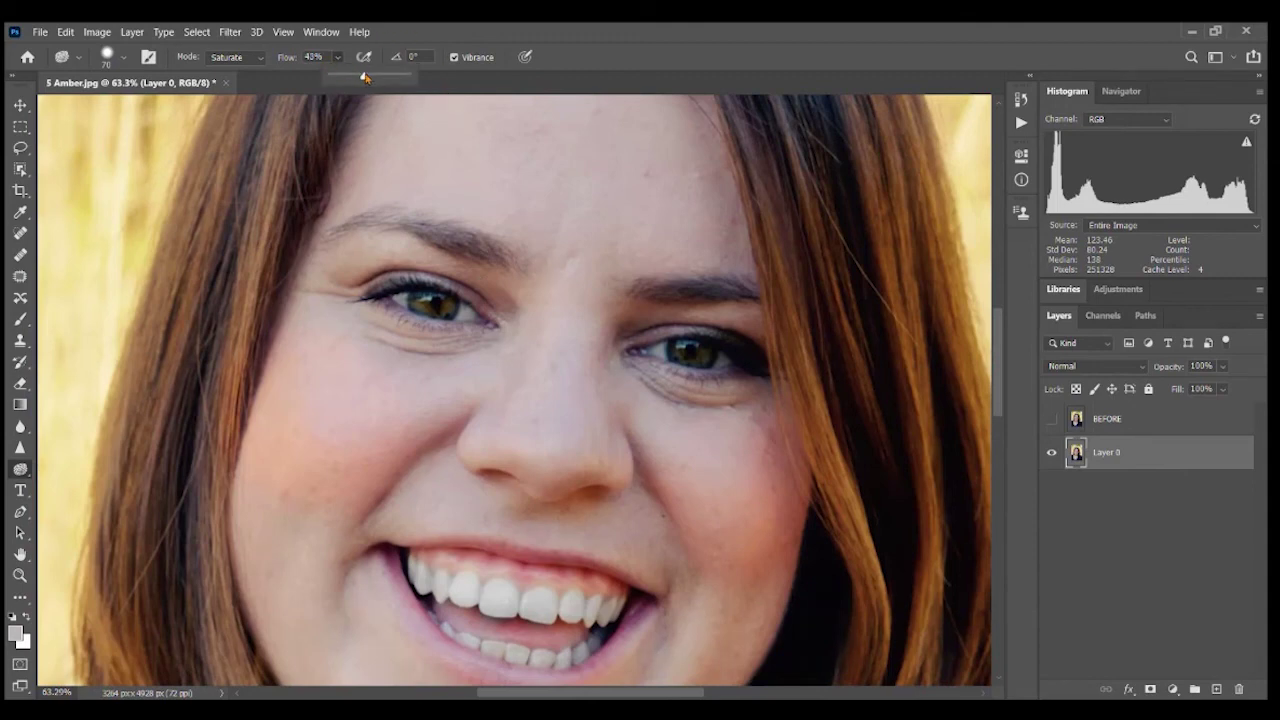
left_click(394, 32)
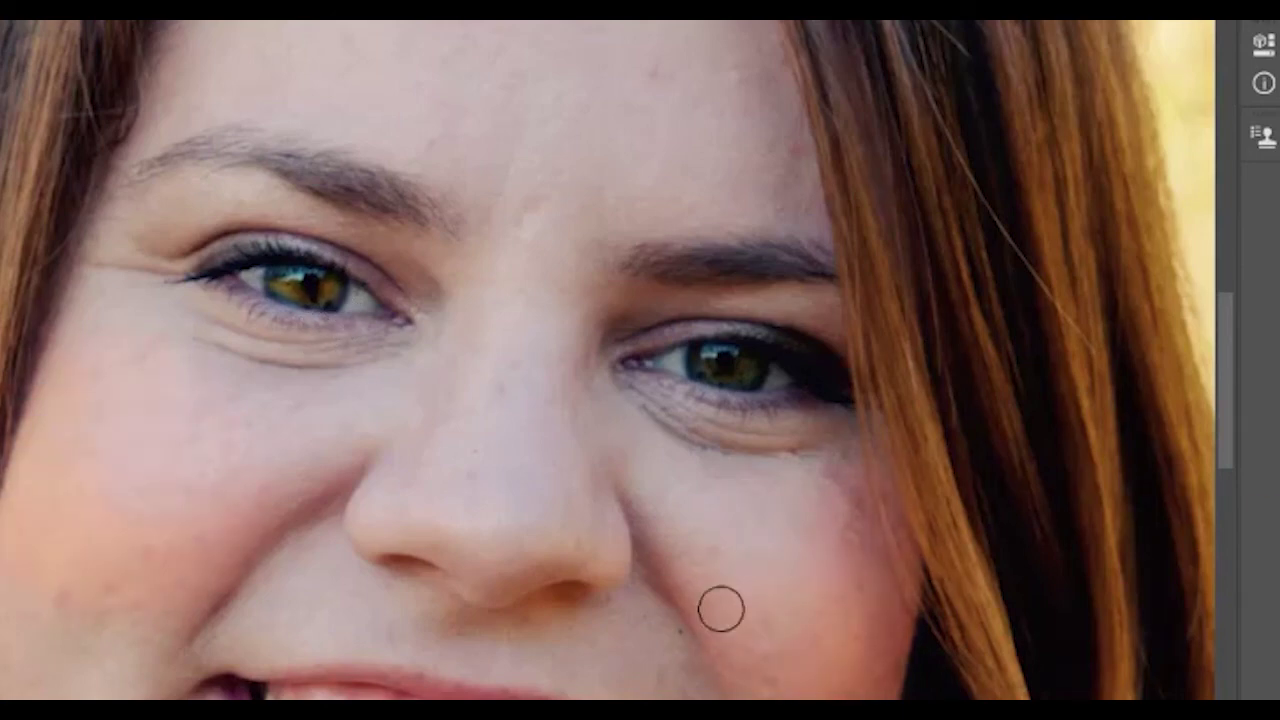
Switch to the Move tool and bring the whole retouched face into view.
scroll(710, 624, "down", 5)
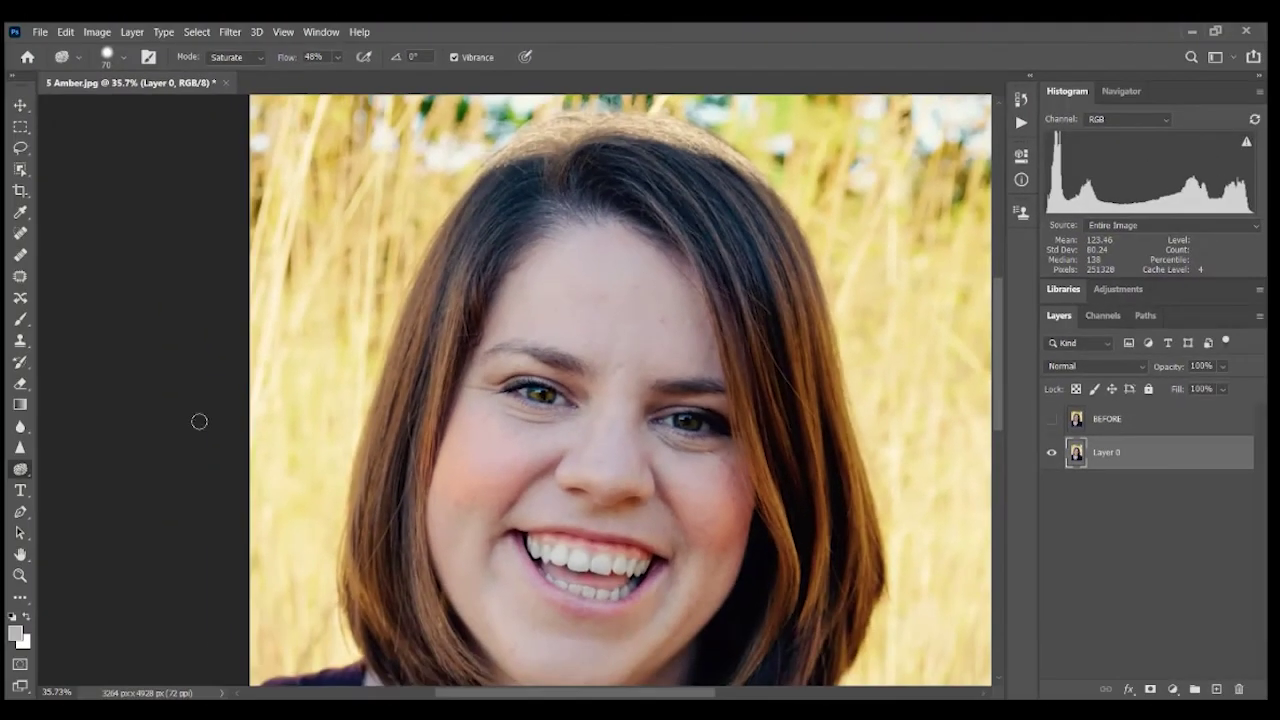
key("v")
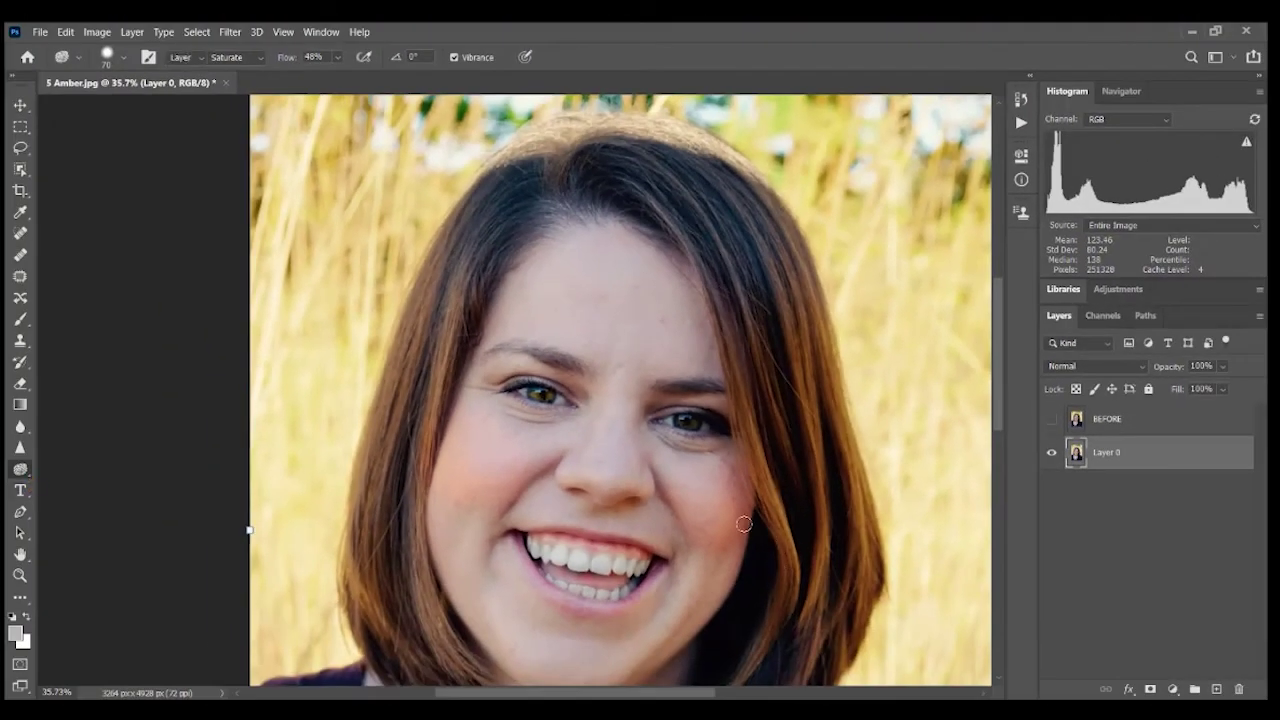
left_click_drag(741, 550, 758, 510)
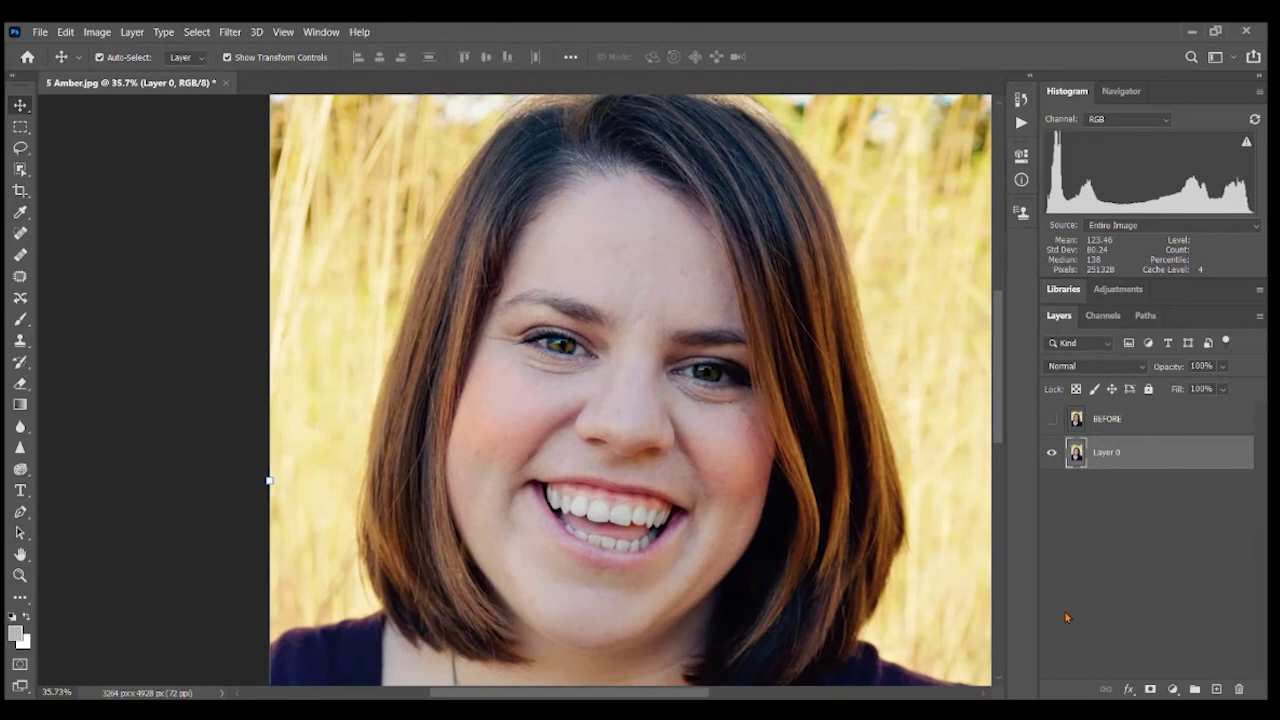